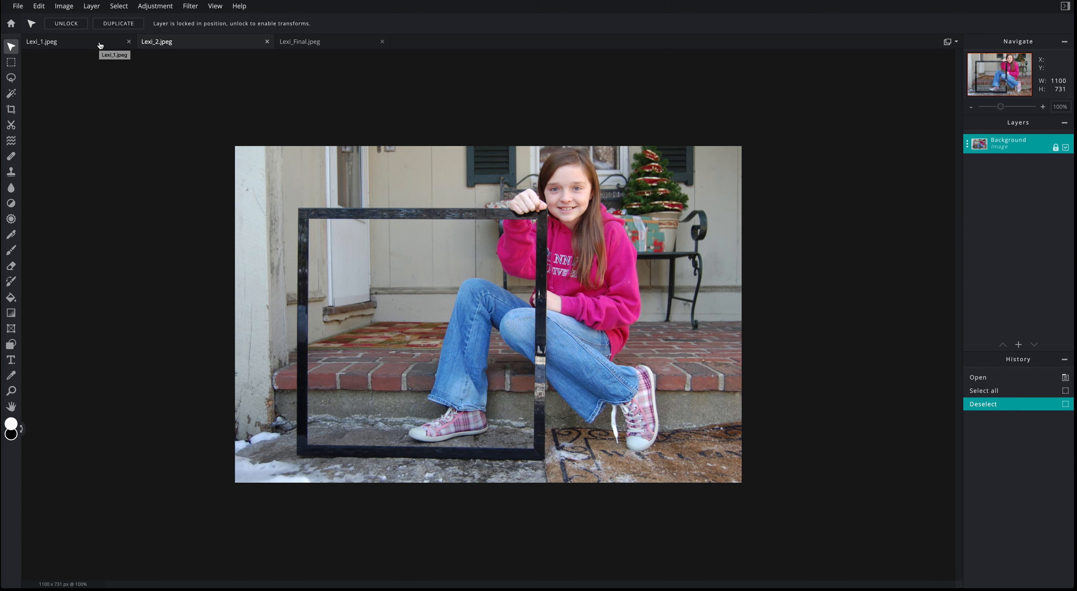
Compare the source photos Lexi_1.jpeg and Lexi_2.jpeg with the finished composite in Lexi_Final.jpeg.
left_click(91, 44)
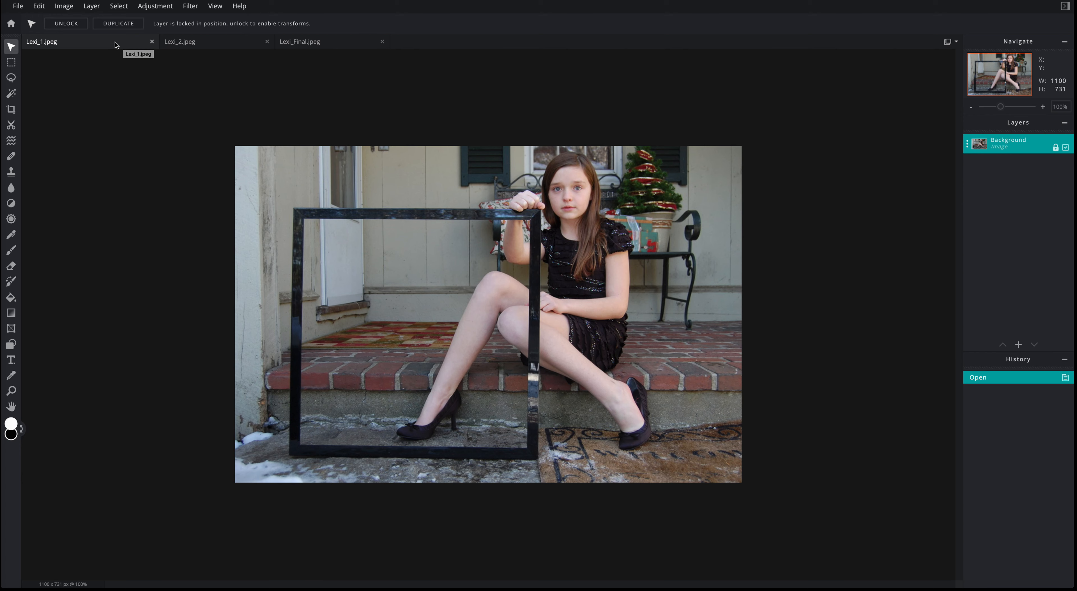
left_click(225, 45)
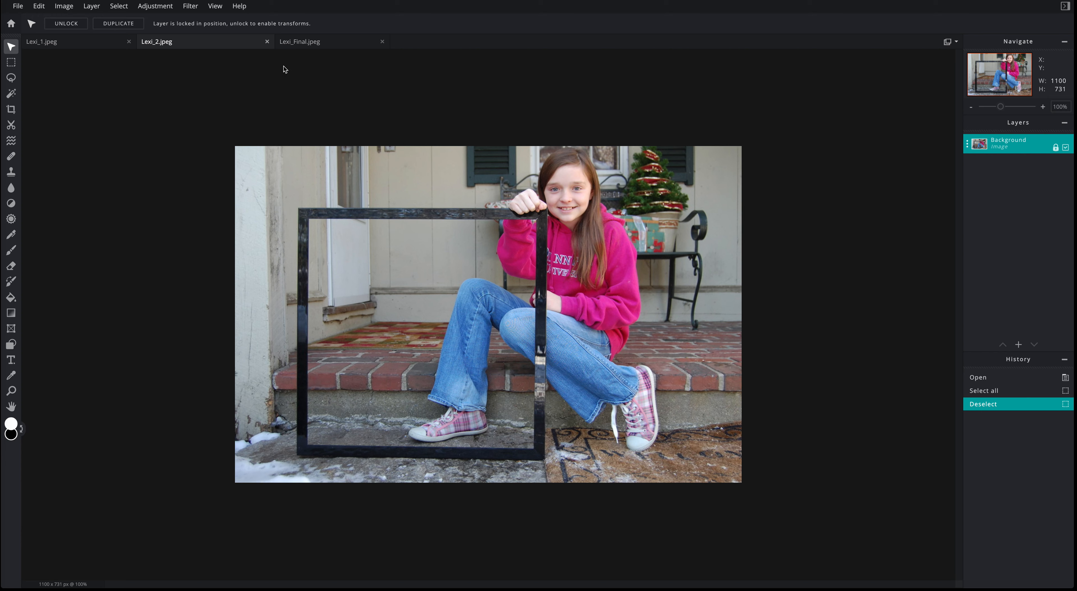
left_click(332, 45)
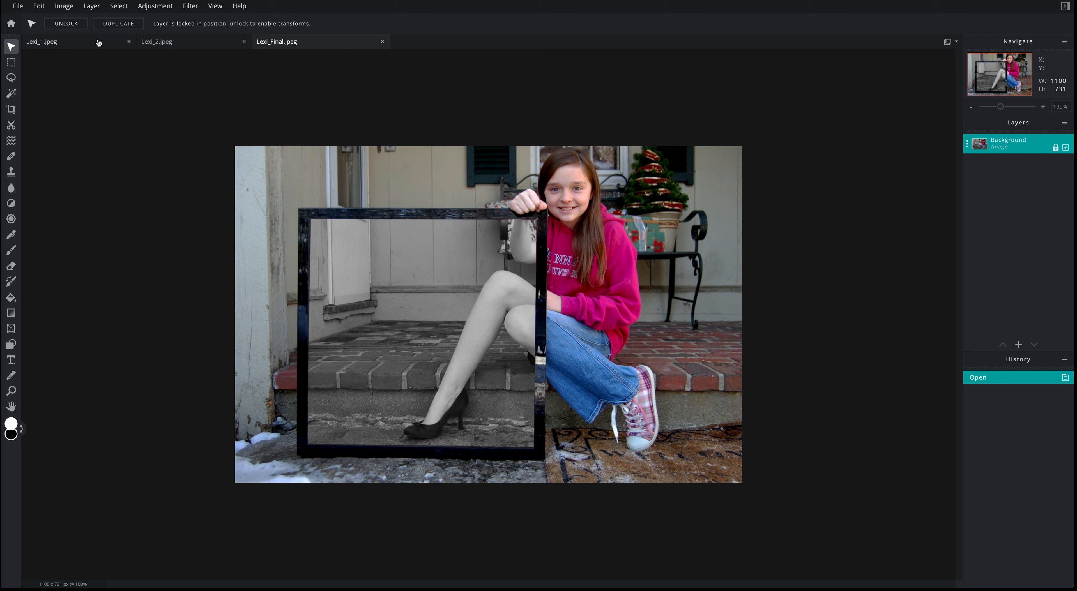
Copy the entire Lexi_2.jpeg image to the clipboard and deselect it.
left_click(200, 44)
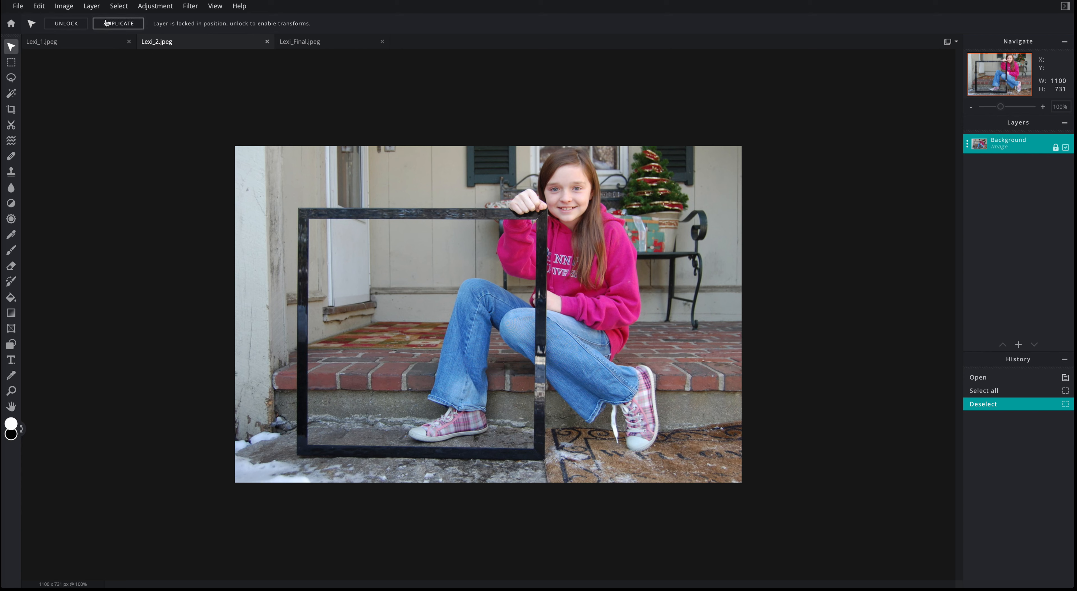
left_click(114, 7)
left_click(121, 21)
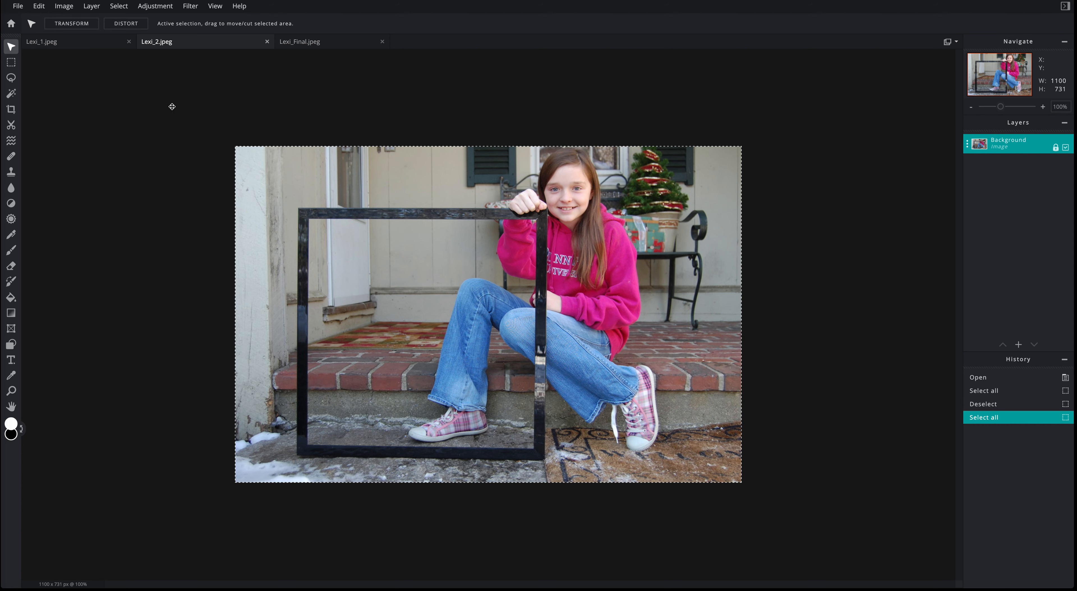
left_click(38, 7)
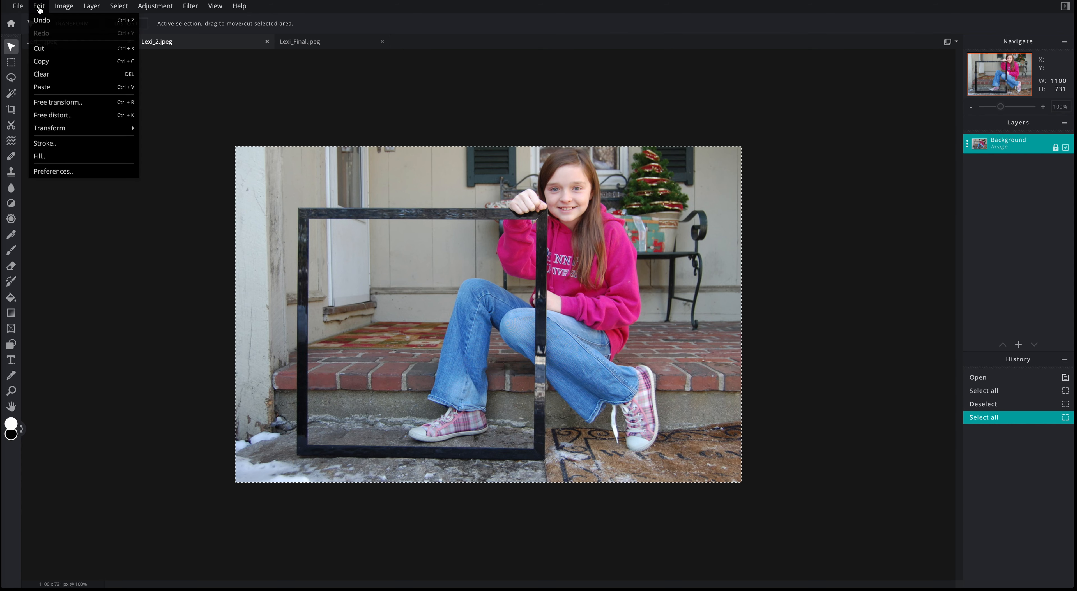
left_click(43, 49)
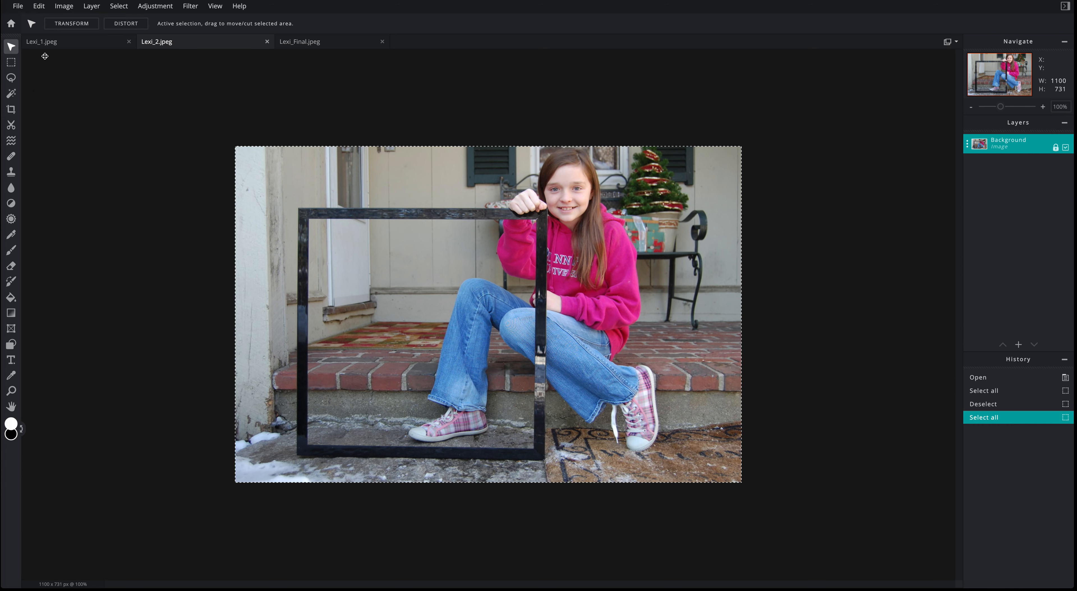
left_click(118, 6)
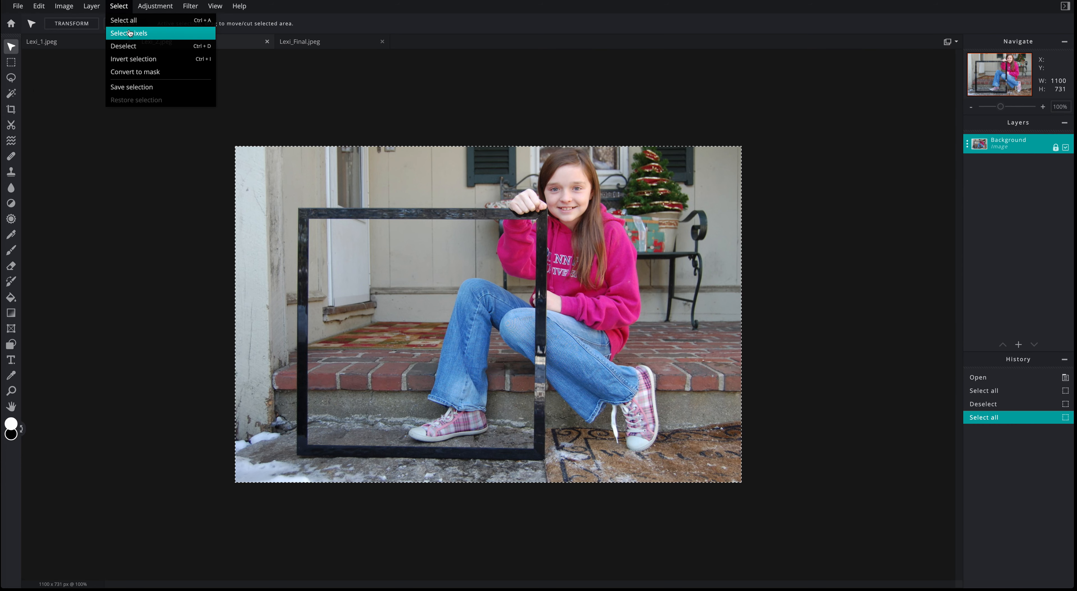
left_click(128, 45)
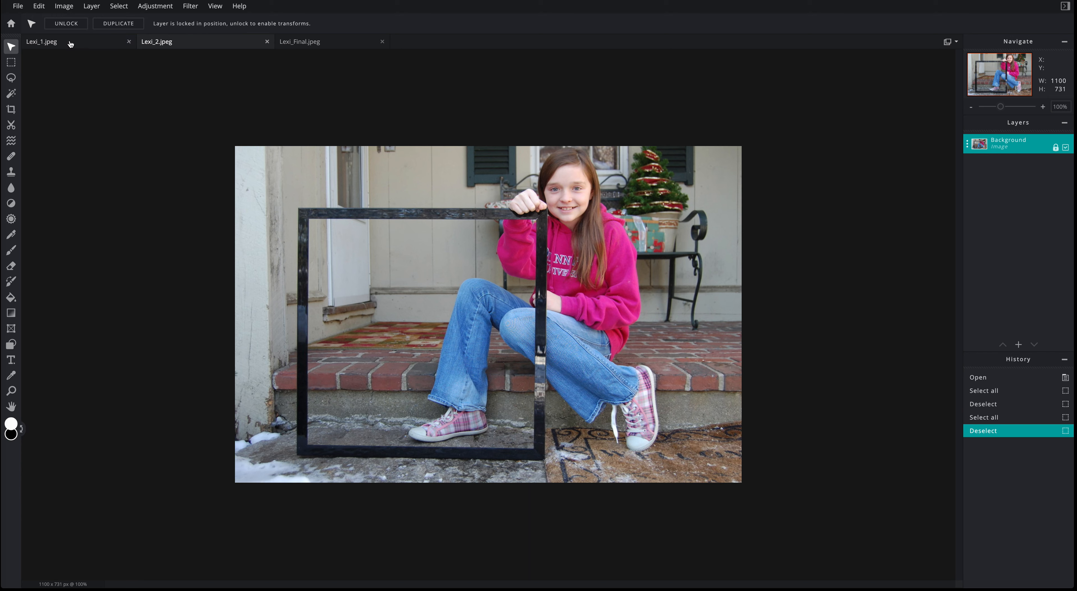
Paste the copied photo into Lexi_1.jpeg as a new layer, allowing the site clipboard access.
left_click(82, 43)
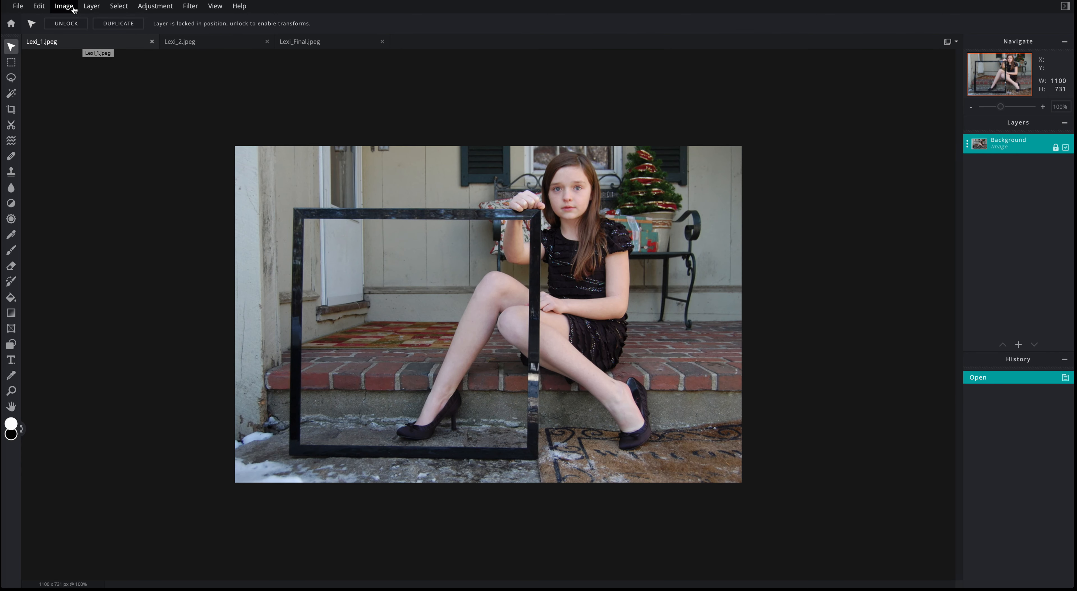
left_click(39, 6)
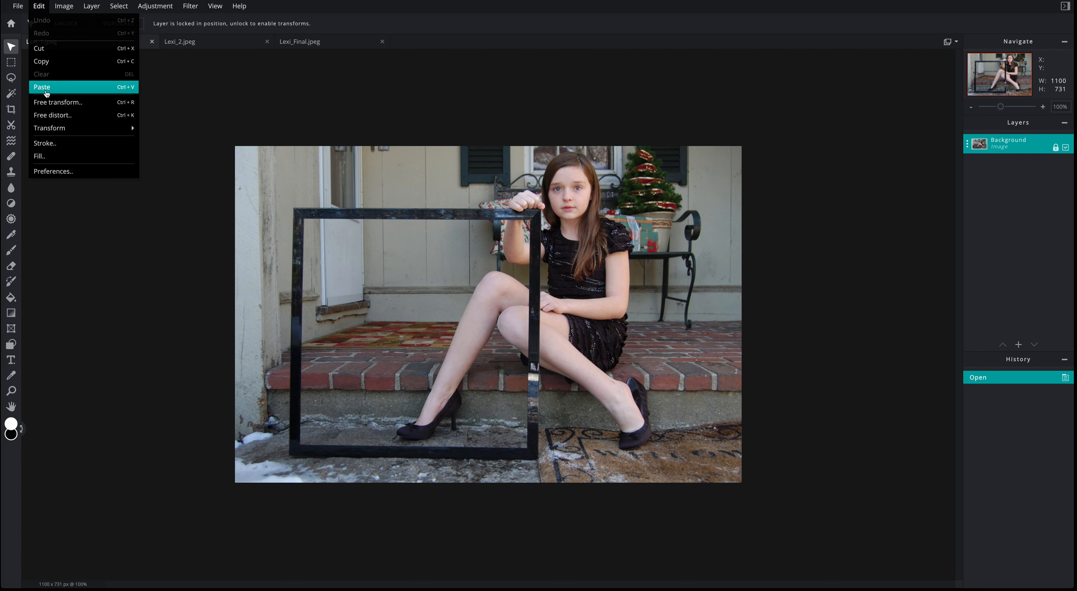
left_click(46, 88)
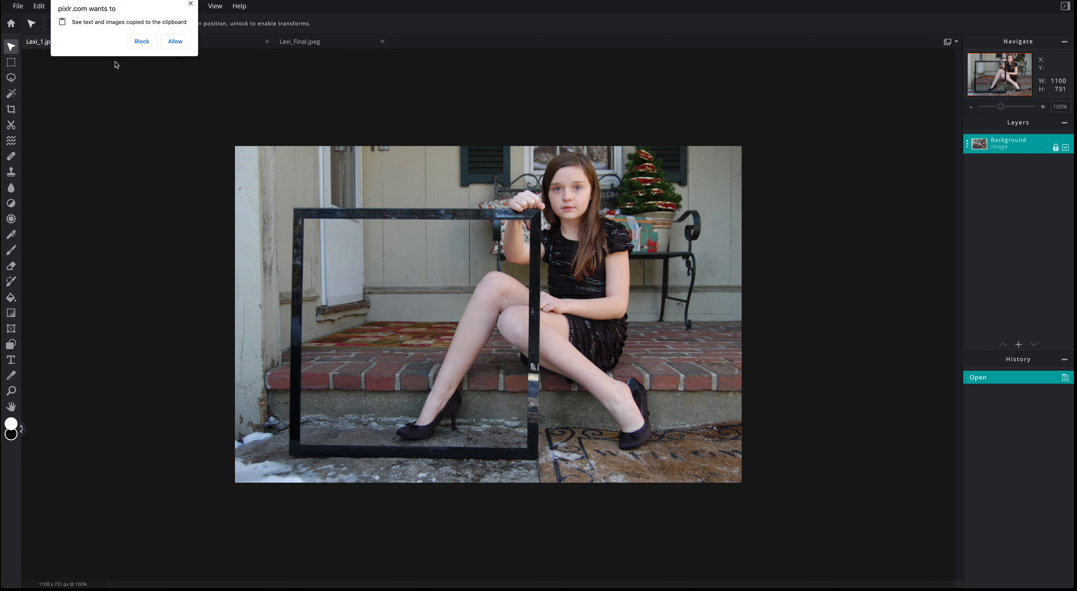
left_click(175, 42)
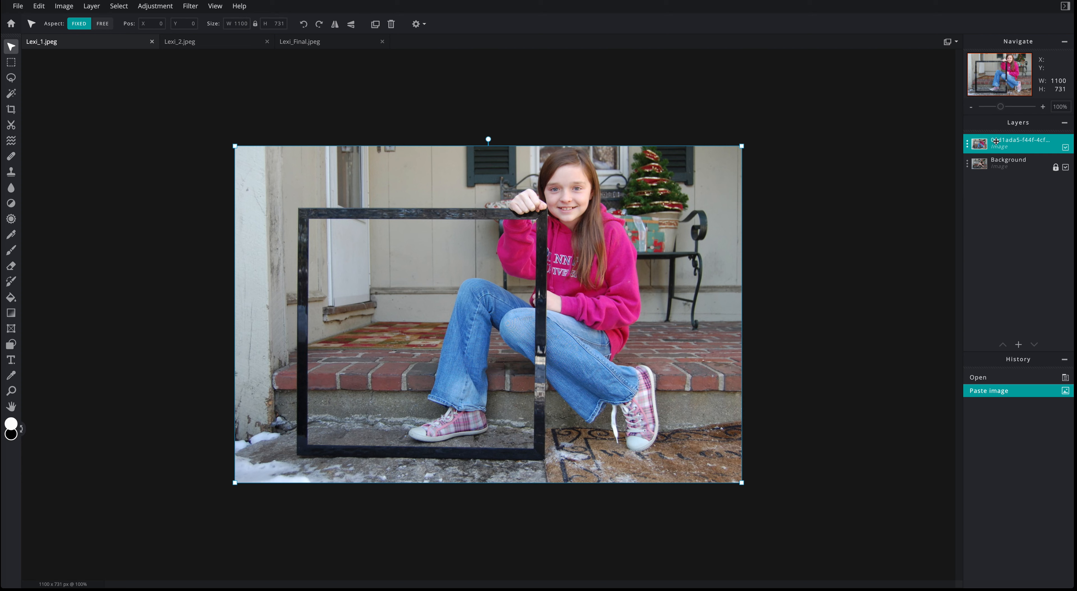
Switch the pasted layer's visibility off and on to compare it with the Background photo.
left_click(1066, 149)
left_click(1065, 149)
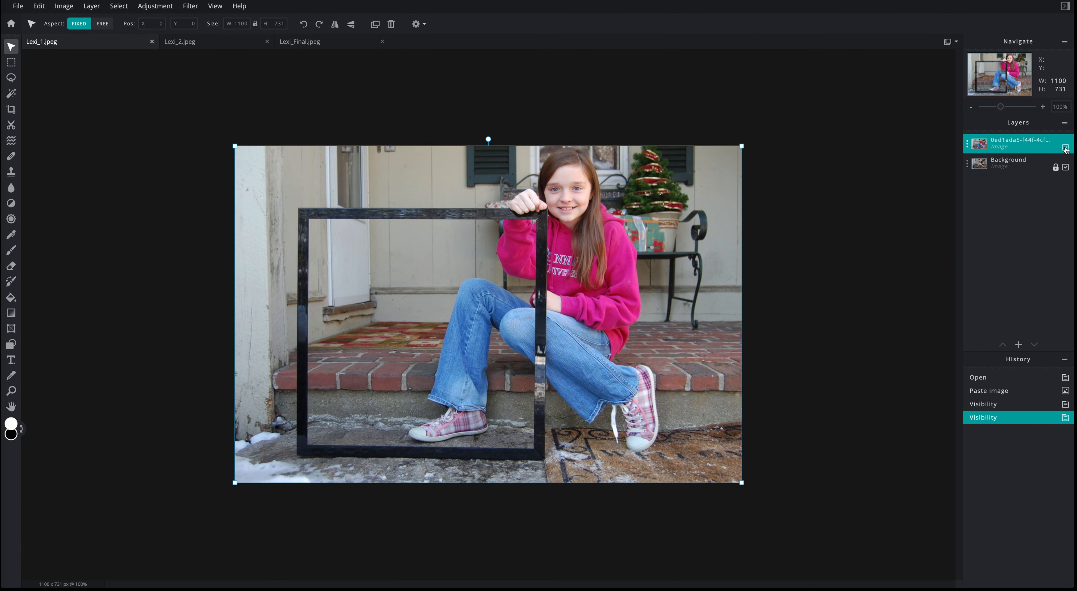
left_click(1065, 149)
left_click(1066, 148)
left_click(1065, 148)
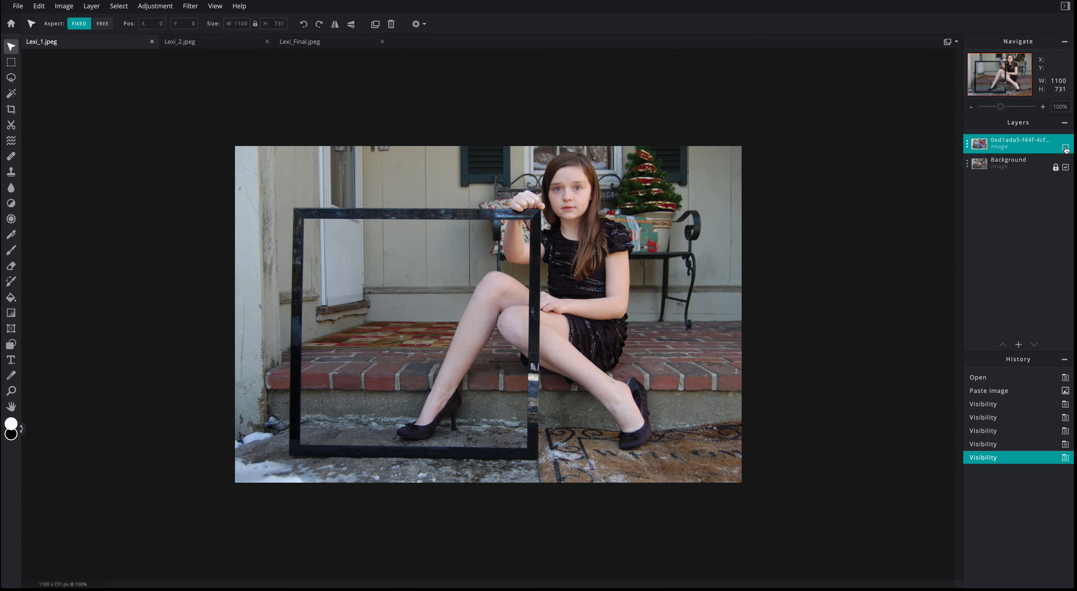
left_click(1066, 148)
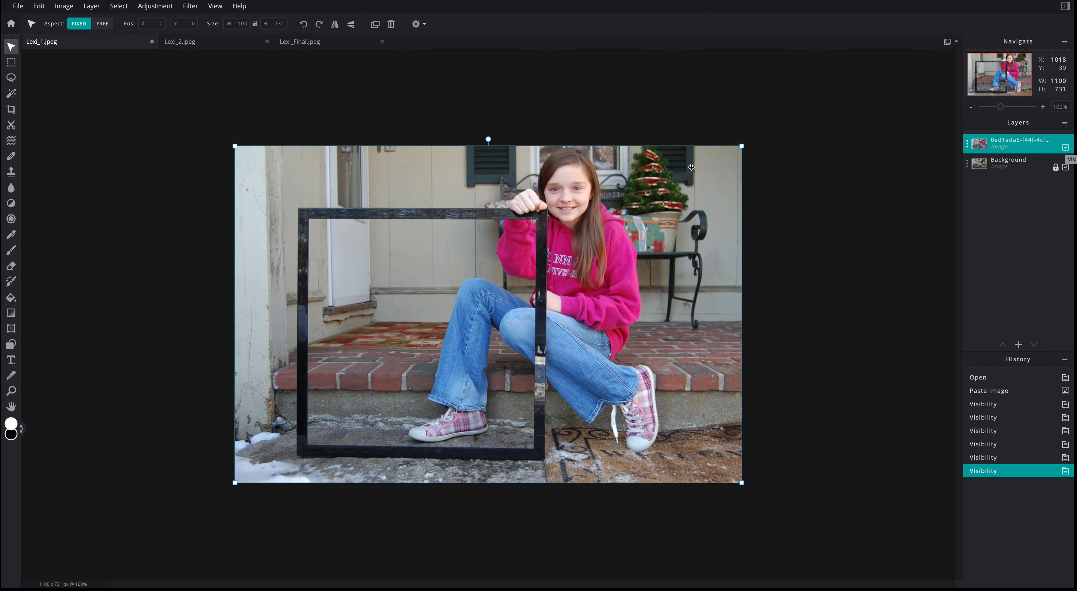
Outline the inner opening of the black frame on the pasted layer with a polygonal lasso selection of about 500 × 499 px.
mouse_move(4, 87)
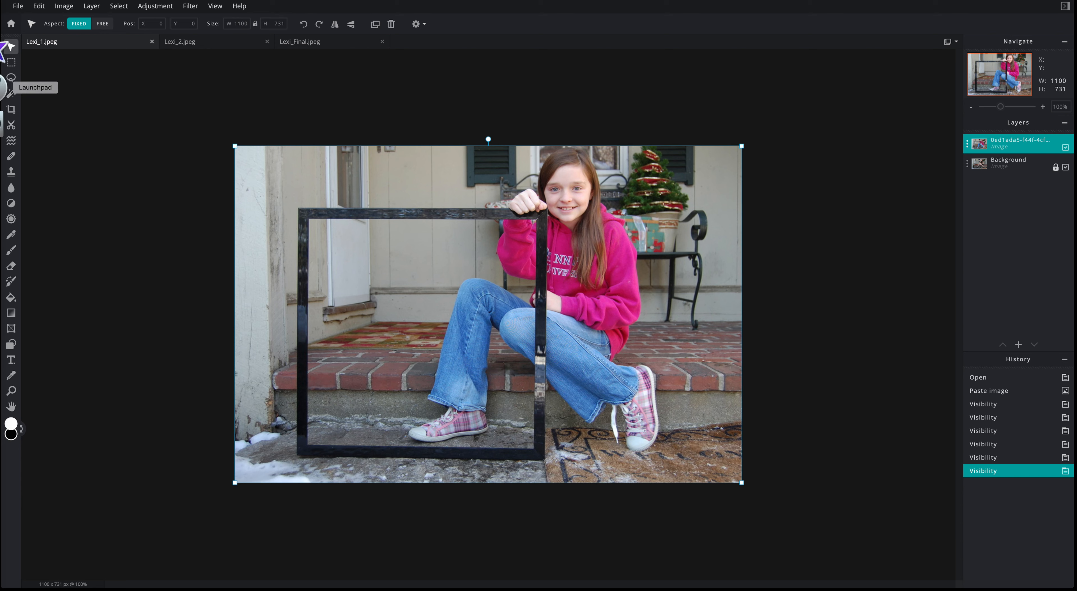
left_click(12, 78)
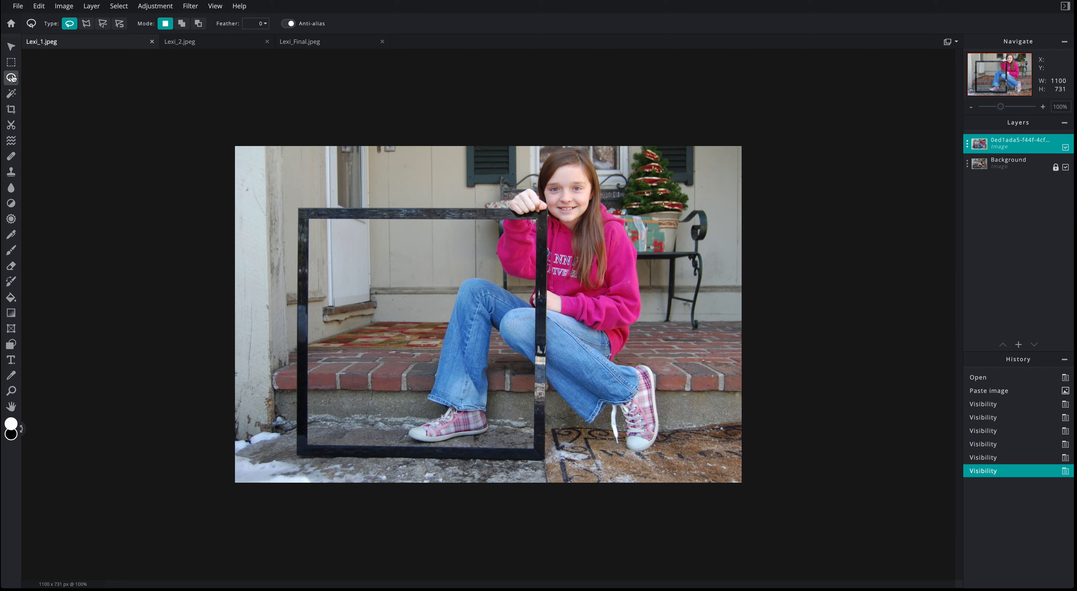
left_click(86, 24)
left_click(310, 219)
left_click(536, 219)
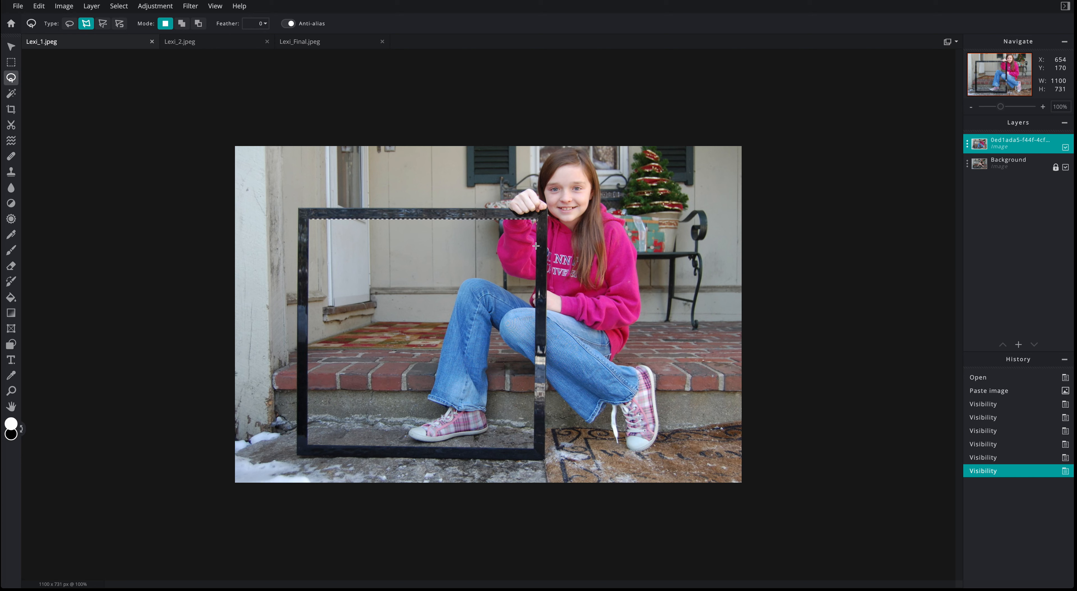
left_click(534, 449)
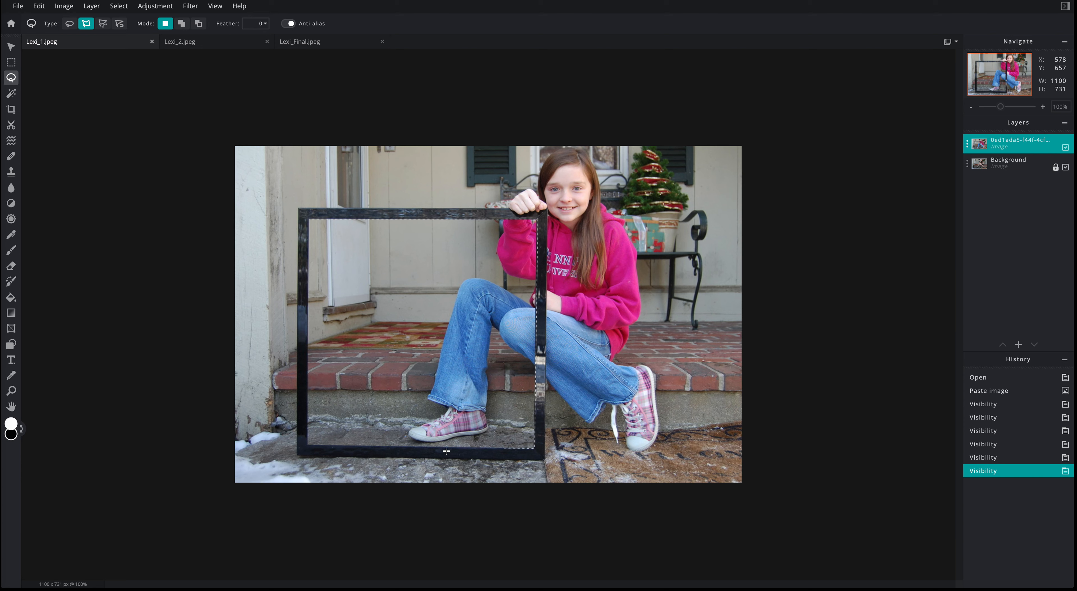
left_click(307, 445)
left_click(308, 218)
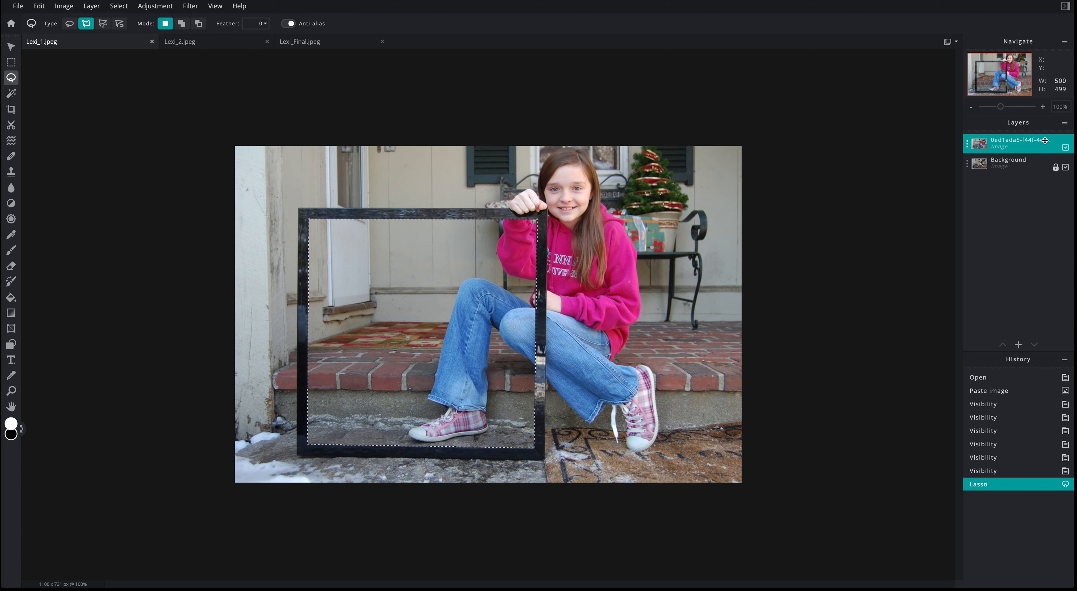
Delete the selected frame interior from the pasted layer, checking the layer beneath first, and clear the selection.
left_click(1066, 147)
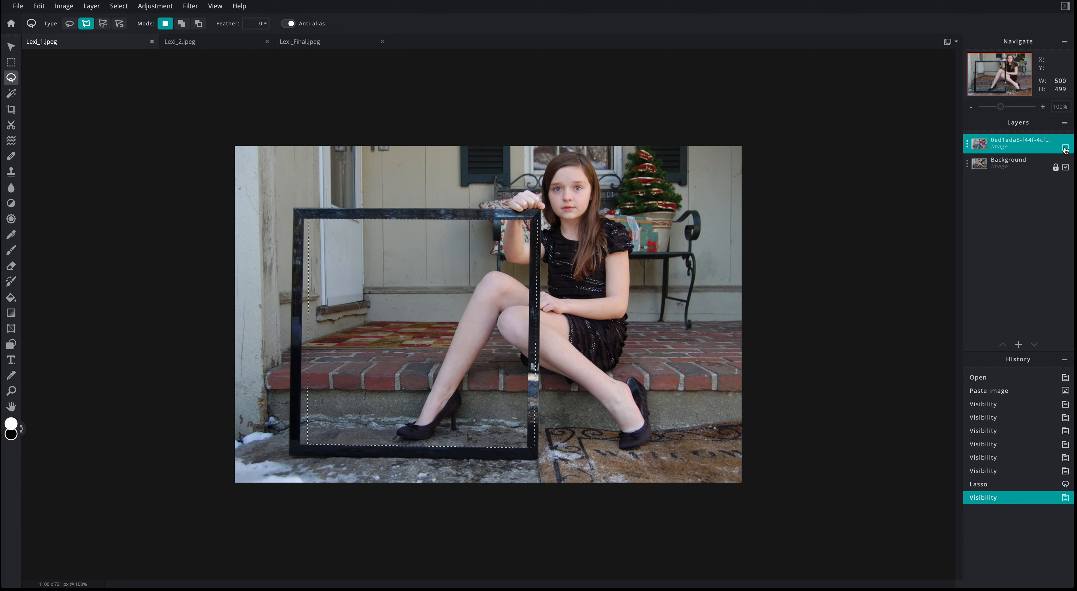
left_click(1065, 148)
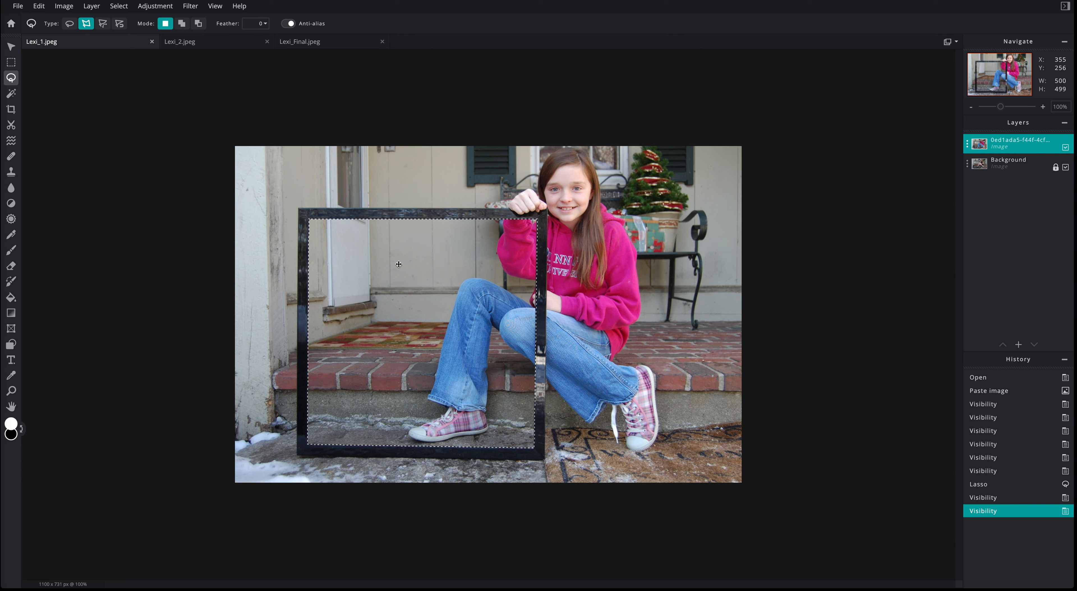
key("Delete")
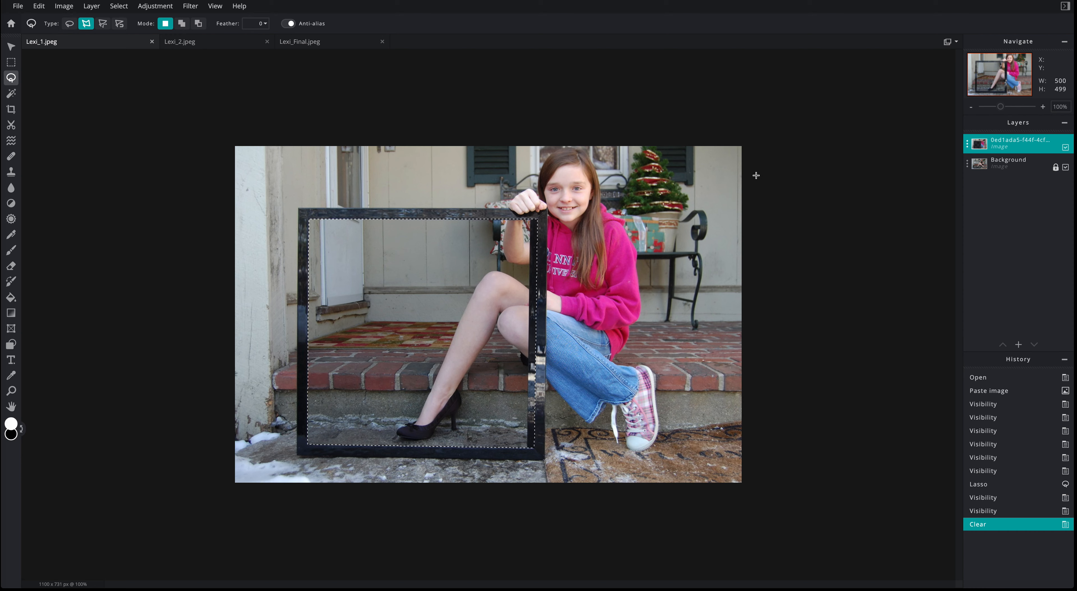
left_click(119, 5)
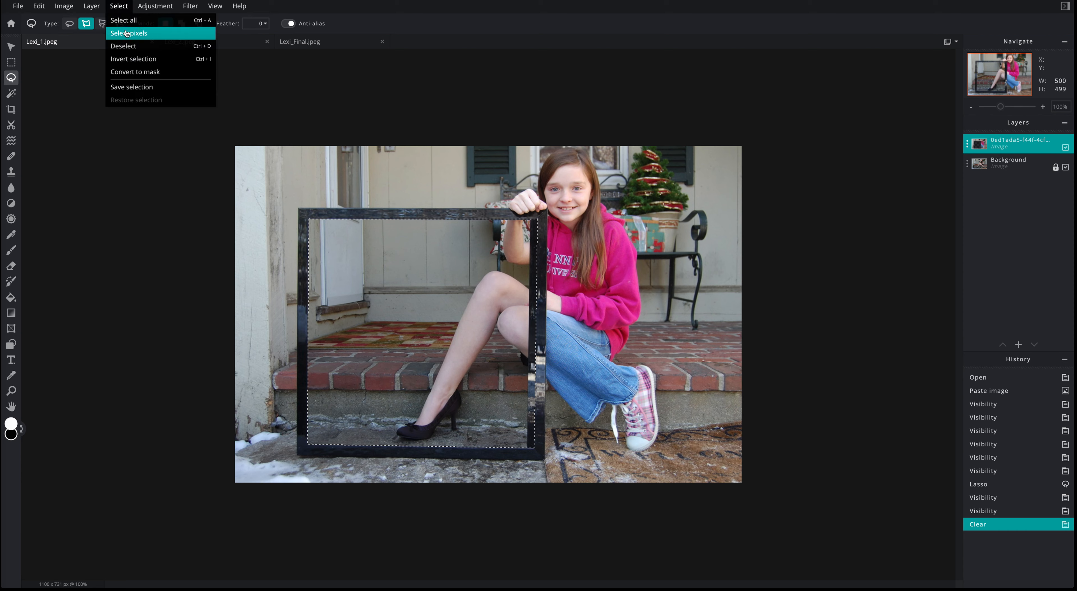
left_click(125, 46)
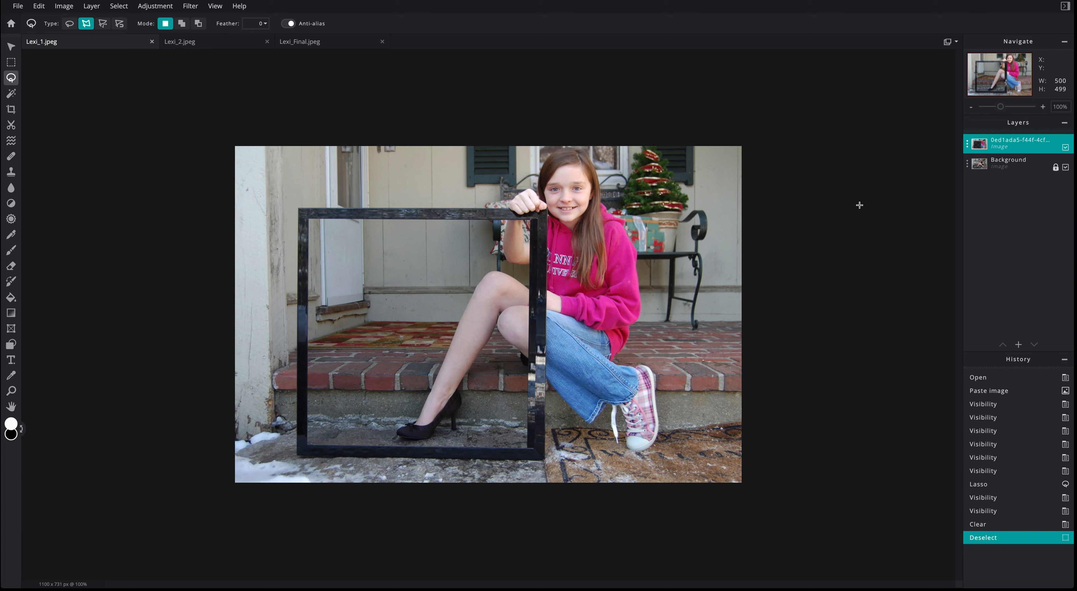
Check the cutout with the Background layer hidden and shown, unlock the Background layer, and switch to the Arrange tool.
left_click(1065, 167)
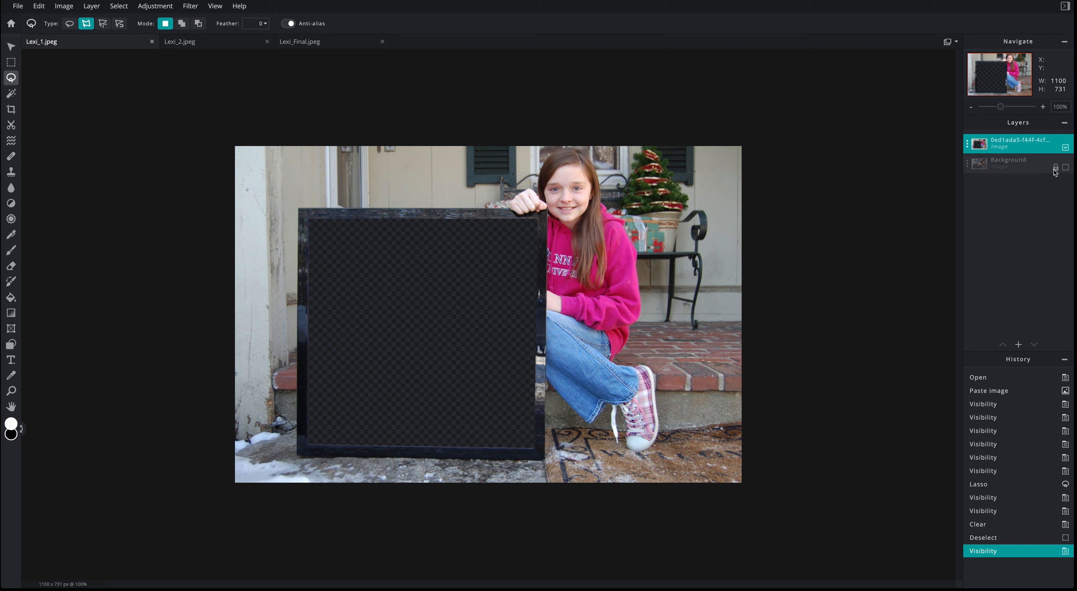
left_click(1066, 168)
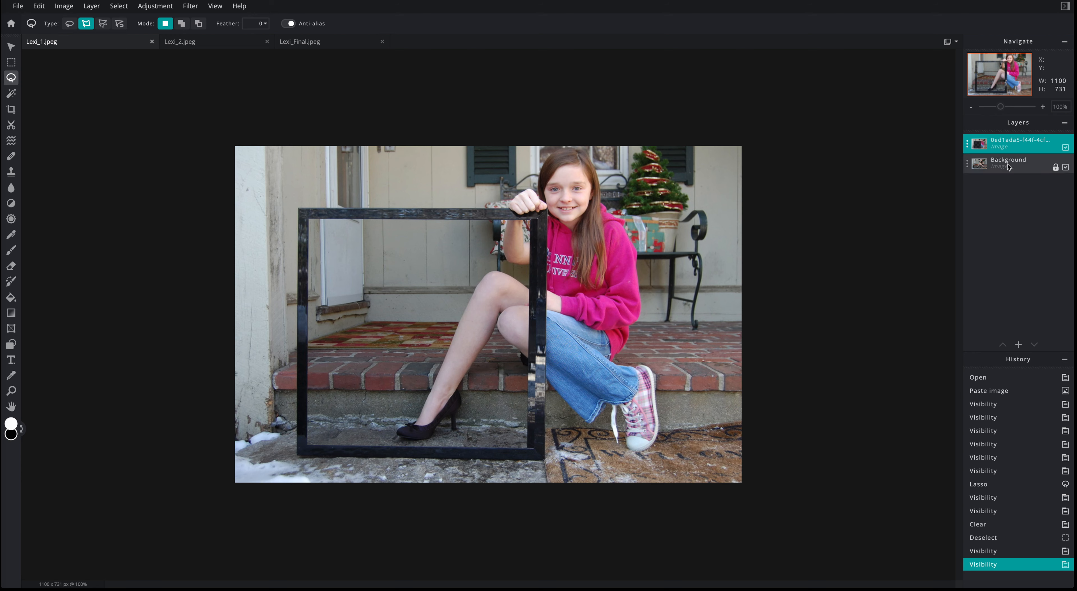
left_click(1051, 169)
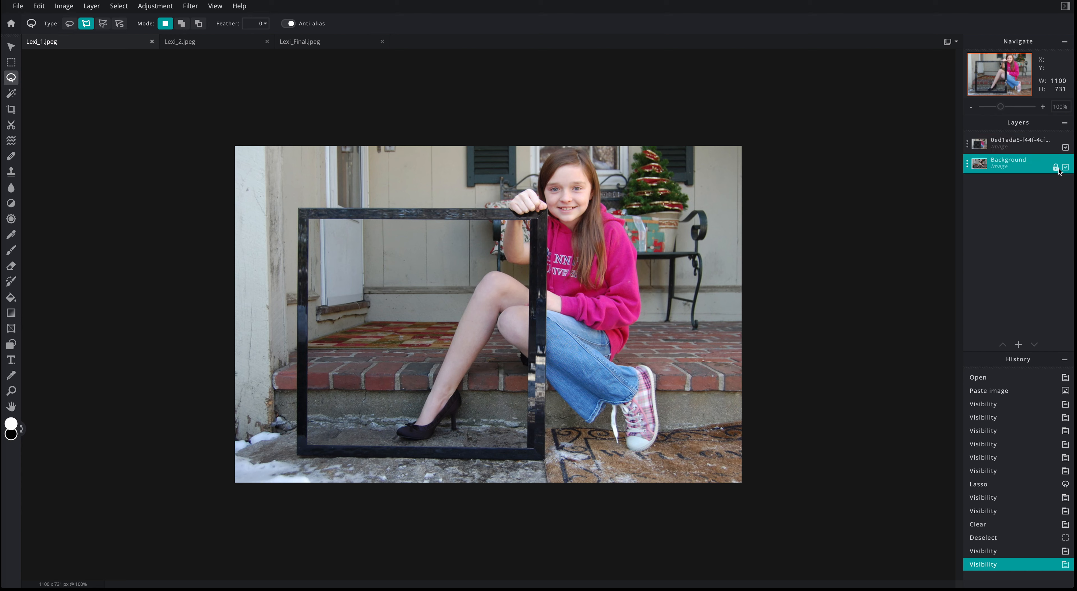
left_click(1055, 168)
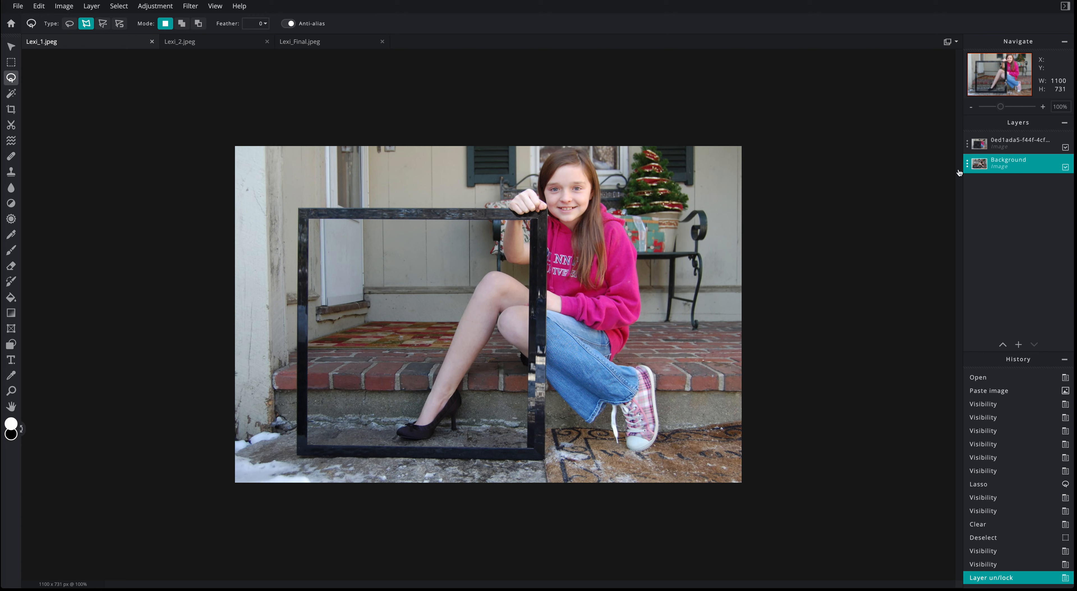
scroll(134, 85, "down", 1)
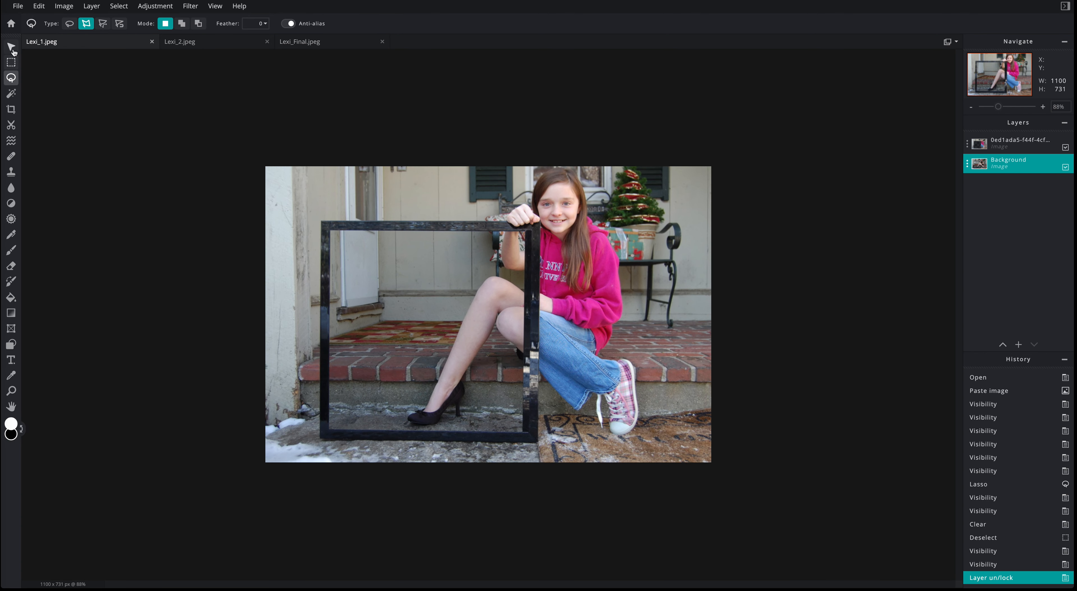
left_click(11, 47)
left_click_drag(406, 317, 398, 315)
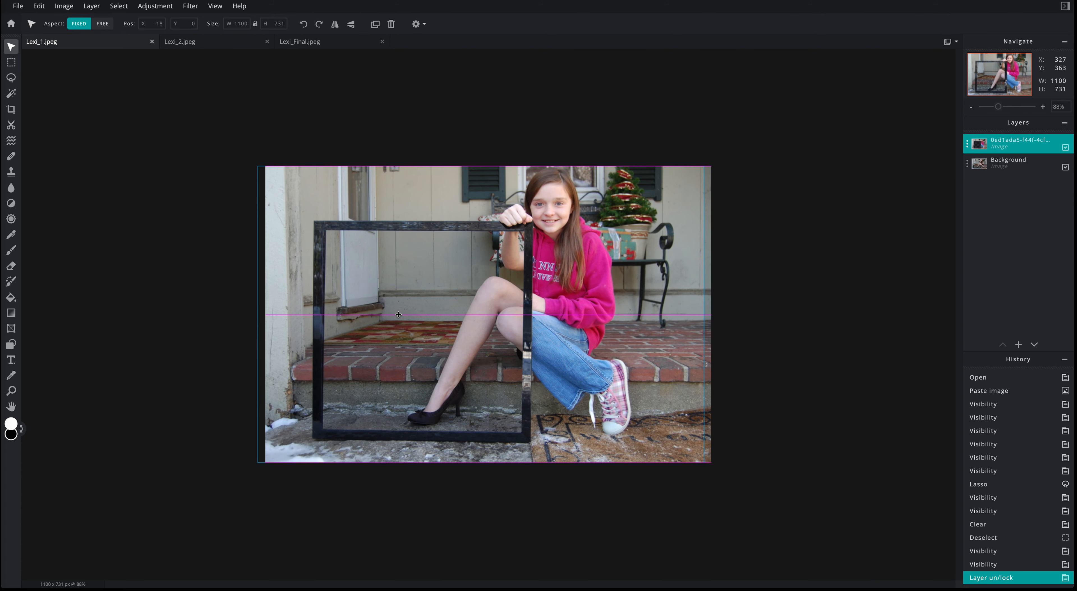
left_click_drag(399, 314, 398, 314)
key("ctrl+z")
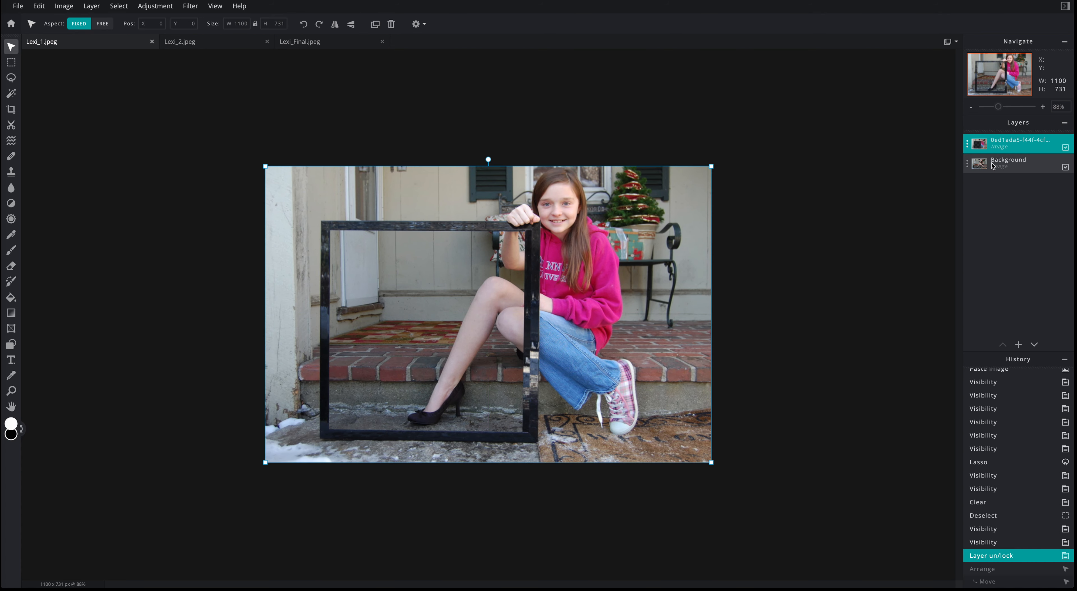
Move the pasted cutout layer left to X -17, Y 0 so its frame covers the frame in the Background photo.
left_click(1015, 164)
left_click_drag(470, 315, 474, 315)
left_click(1011, 166)
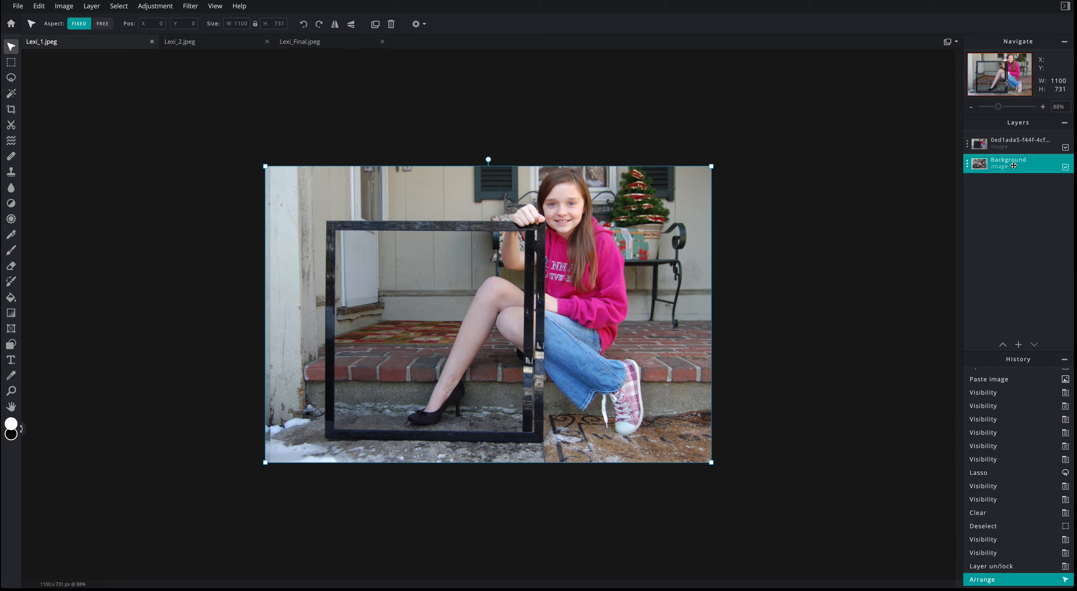
left_click_drag(462, 294, 449, 294)
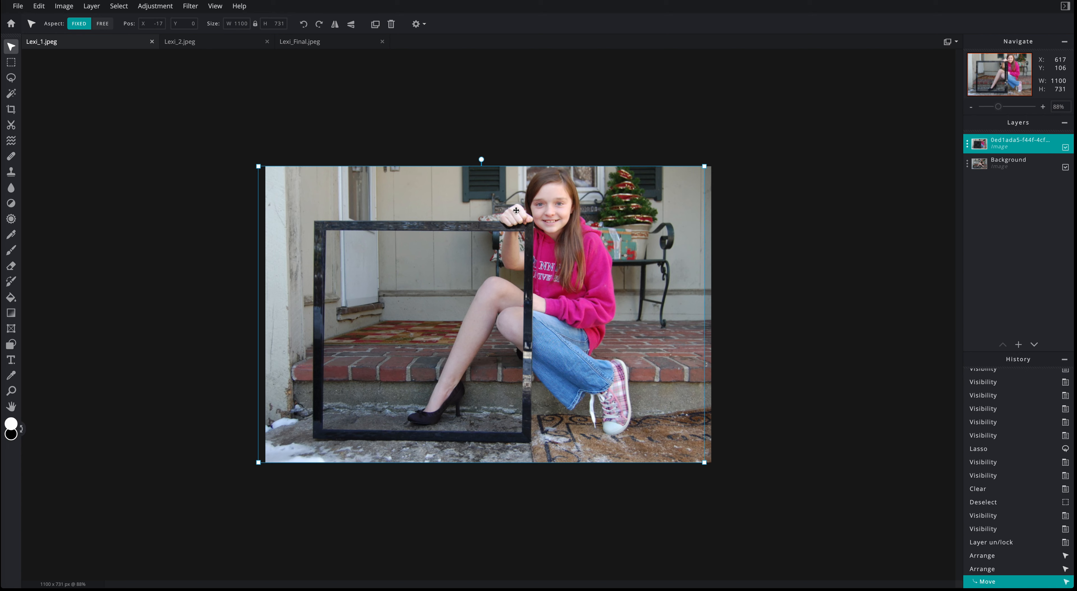
Deselect the pasted cutout layer and compare the composite with that layer hidden and shown to check the frame alignment.
left_click(769, 239)
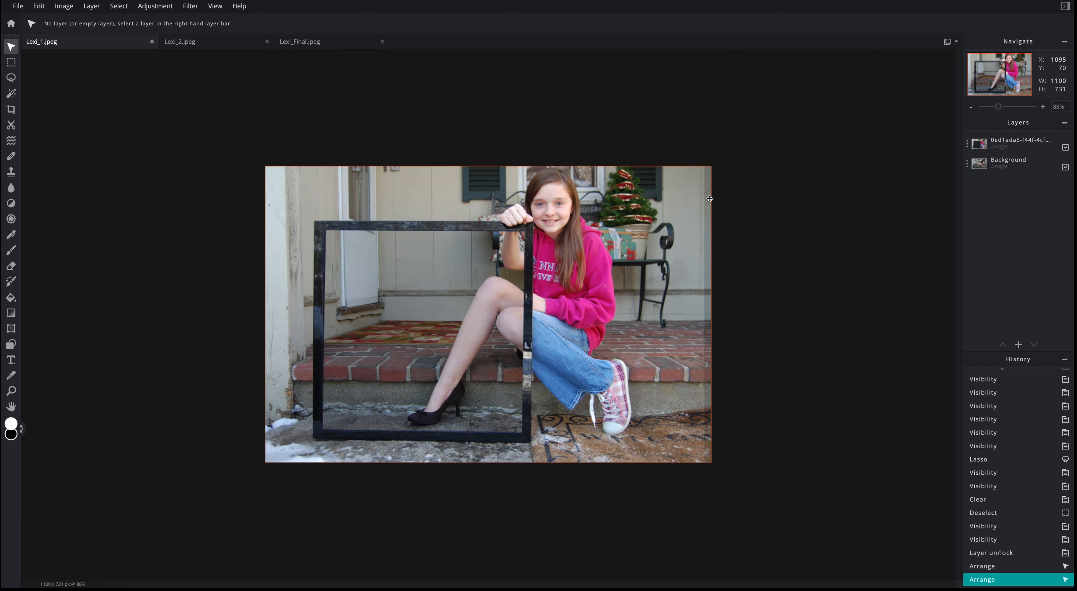
left_click(1065, 147)
left_click(1066, 147)
left_click(1065, 148)
left_click(1066, 148)
left_click(1065, 147)
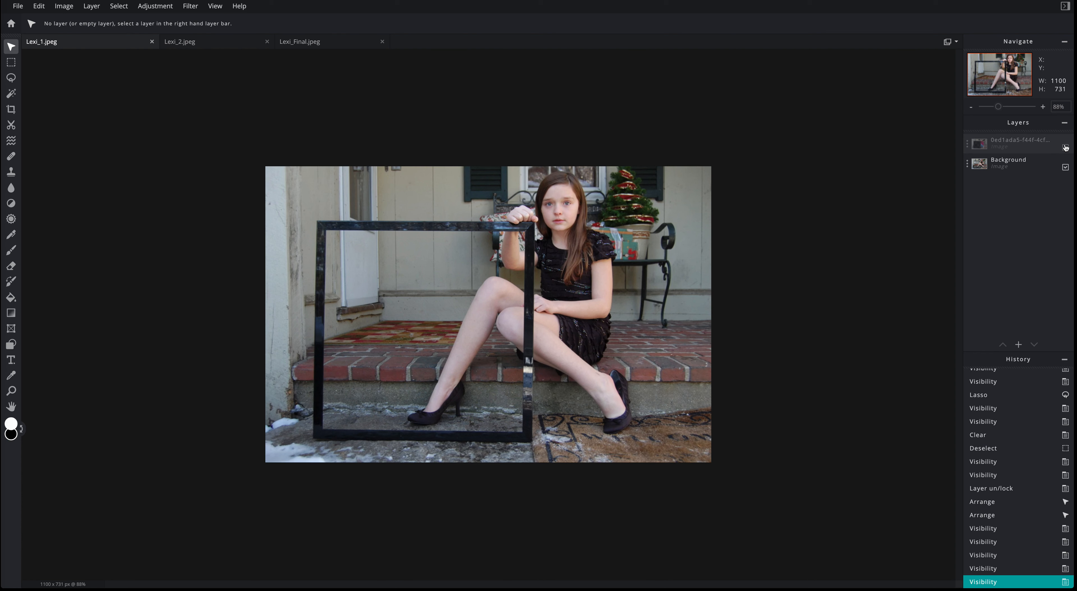
left_click(1066, 148)
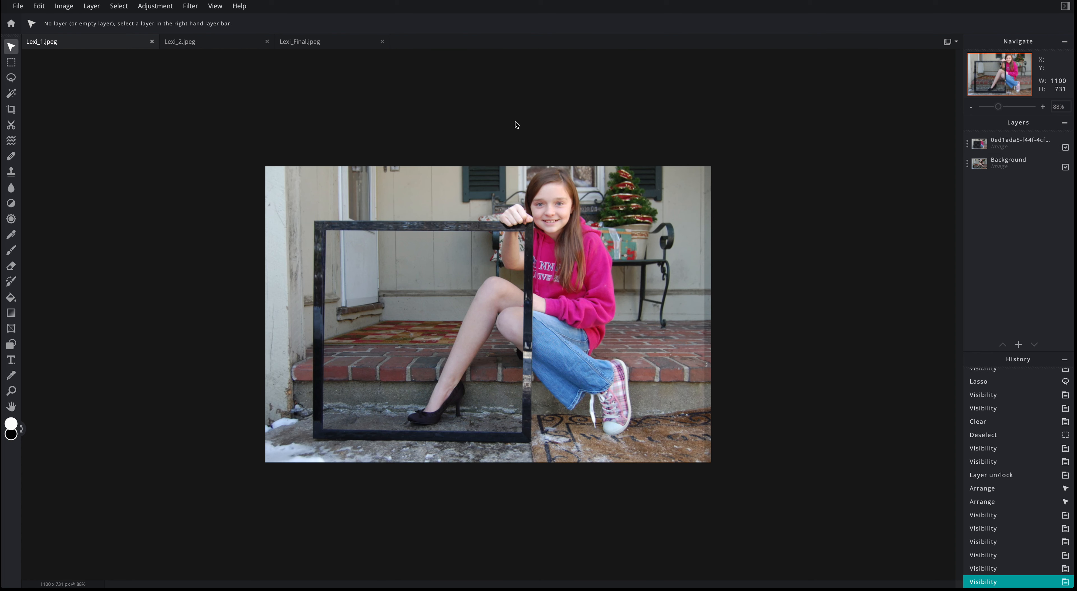
Crop the image to 1064 × 731 px, trimming about 22 px from the photo's right edge and 14 px from its left edge.
left_click(12, 111)
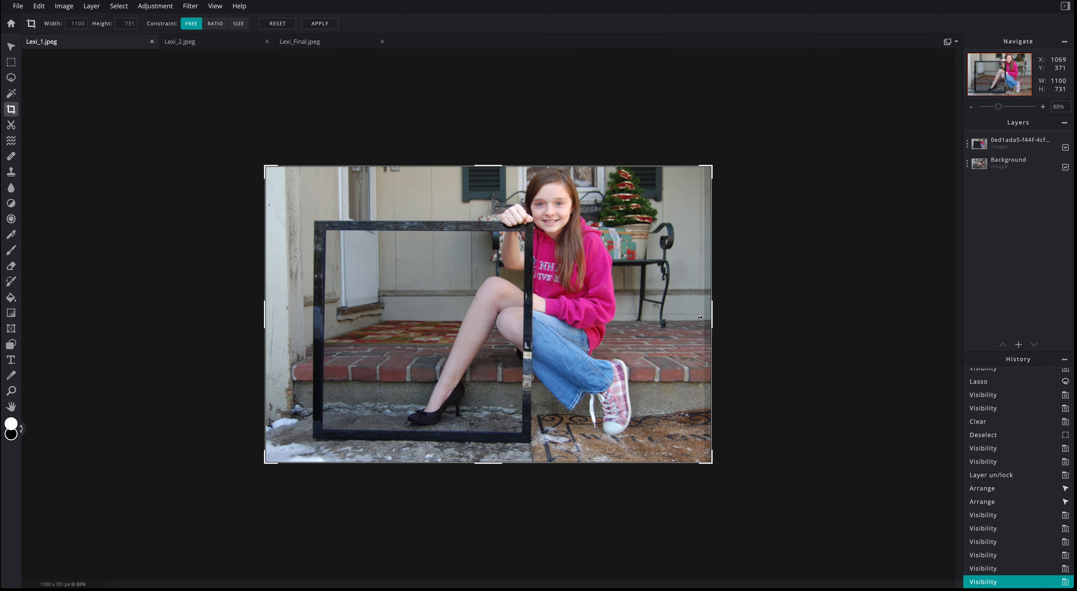
left_click_drag(713, 314, 705, 313)
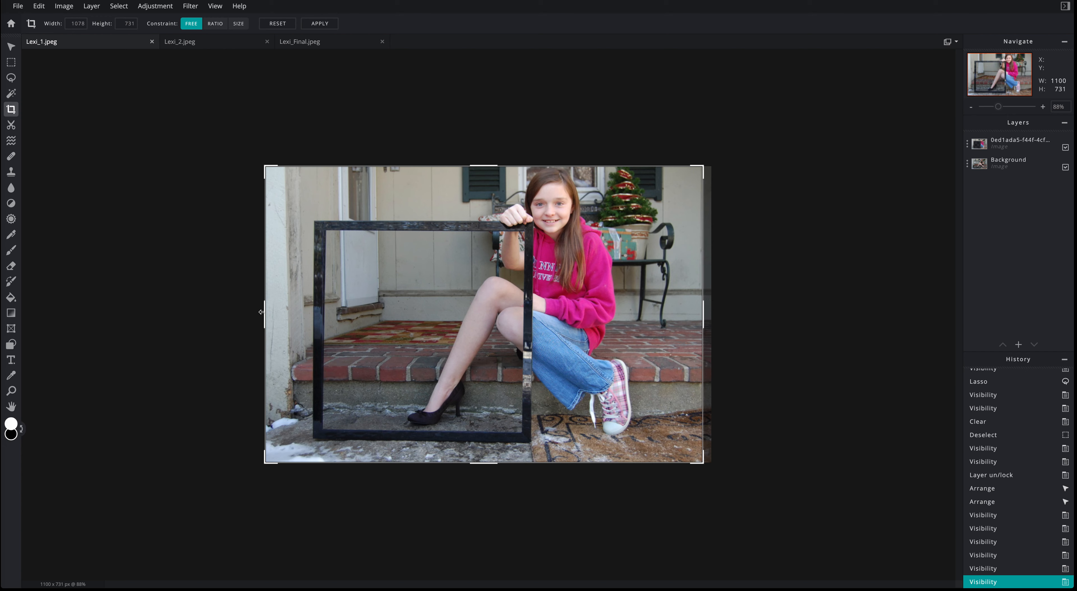
left_click_drag(265, 313, 269, 311)
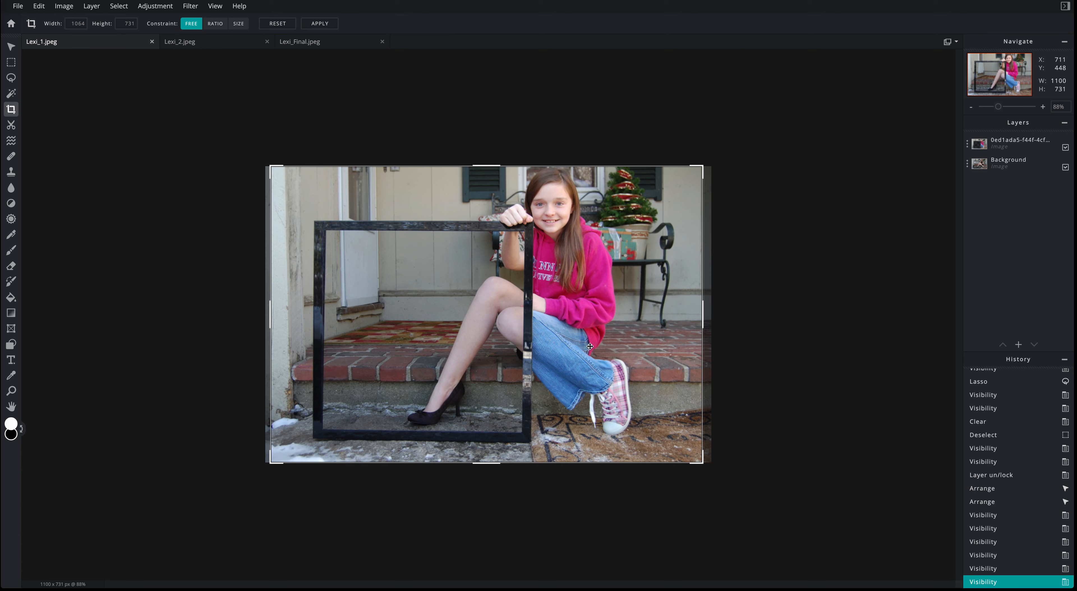
key("Return")
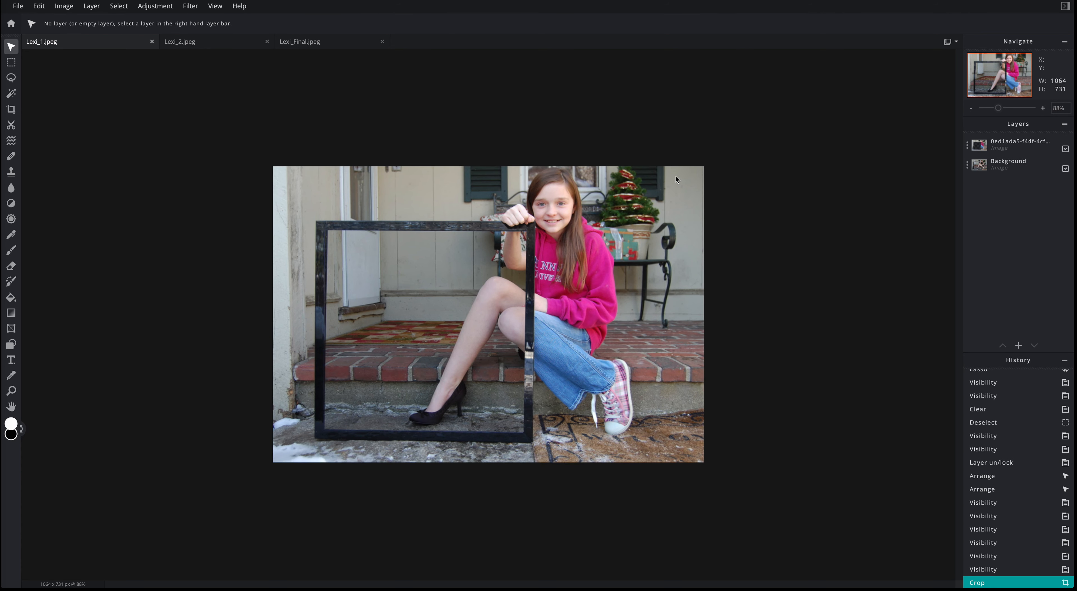
Check the Lexi_Final.jpeg reference, and convert the Background layer of Lexi_1.jpeg to black and white with Auto B&W.
left_click(337, 44)
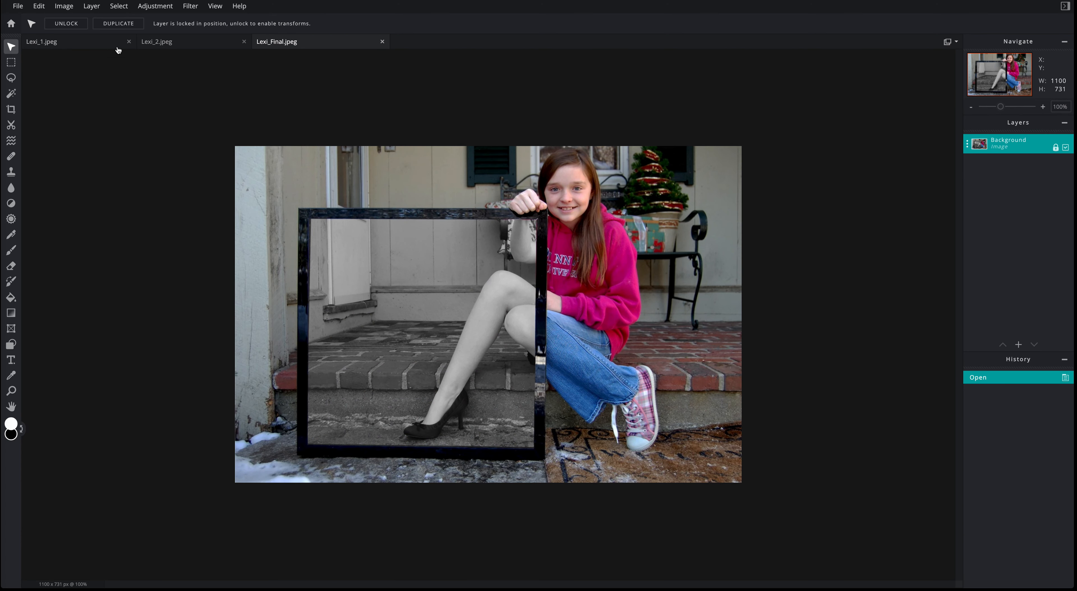
left_click(85, 46)
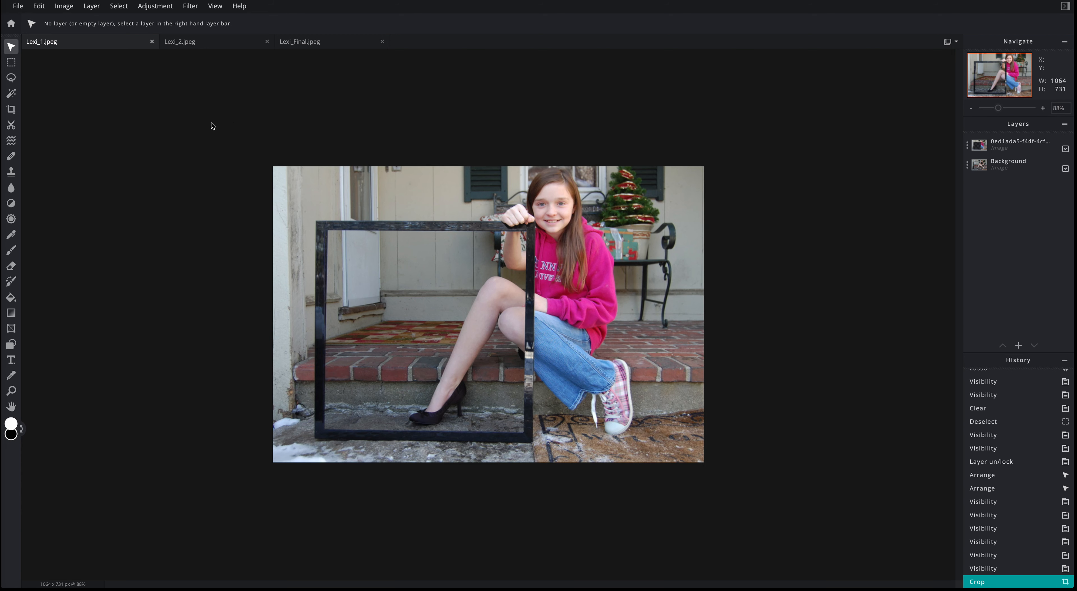
left_click(193, 6)
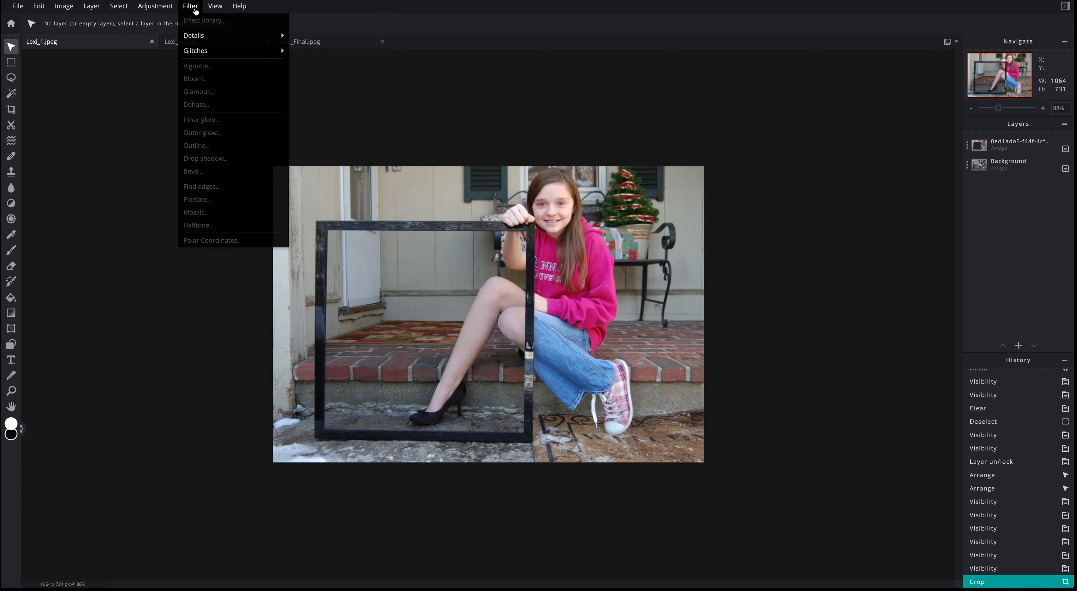
mouse_move(198, 35)
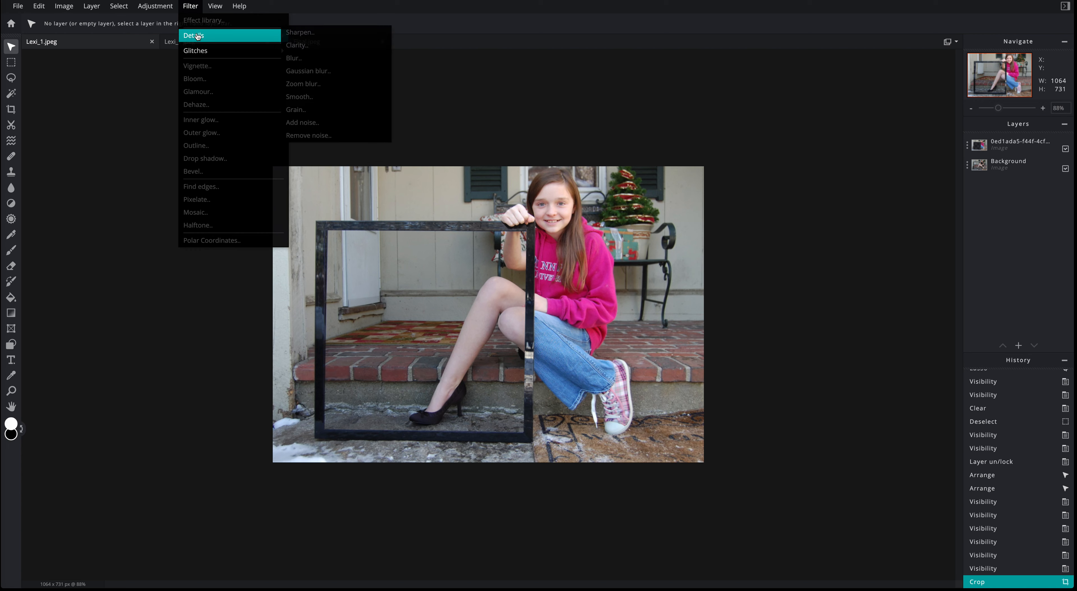
mouse_move(169, 7)
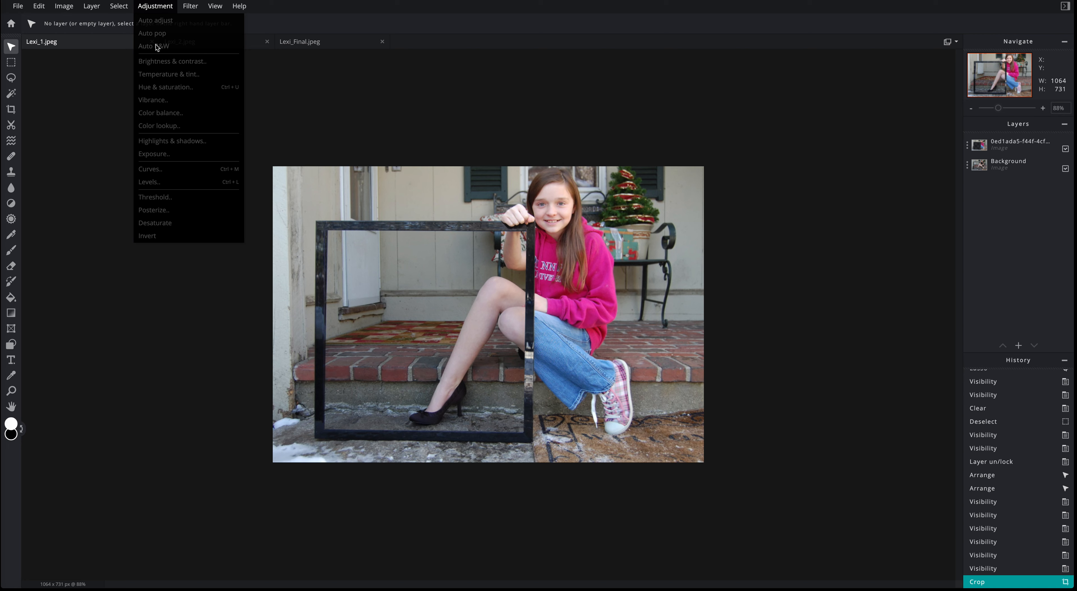
left_click(1005, 146)
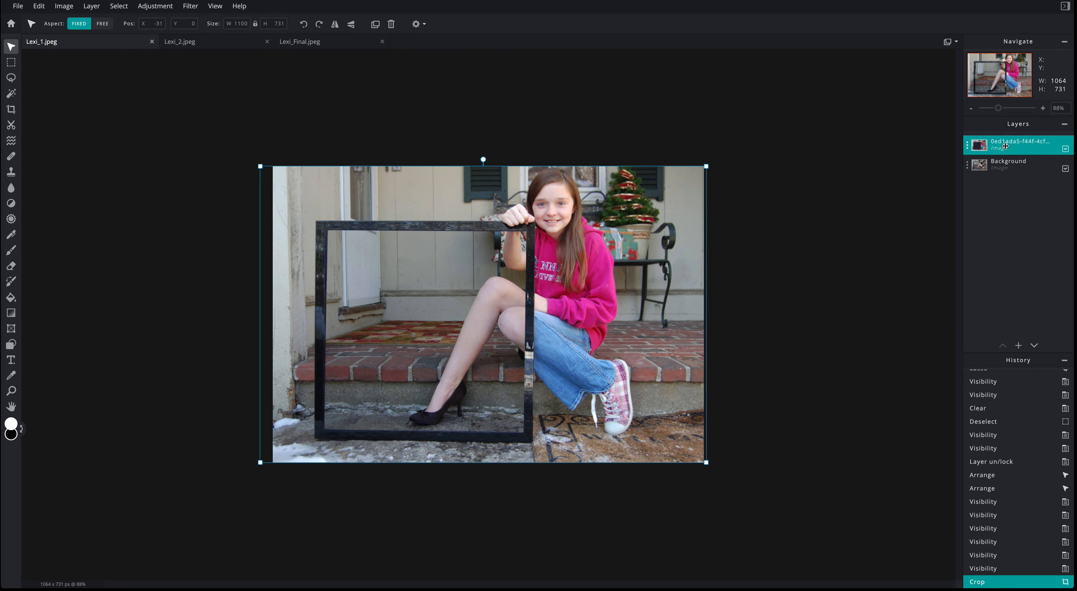
left_click(1009, 164)
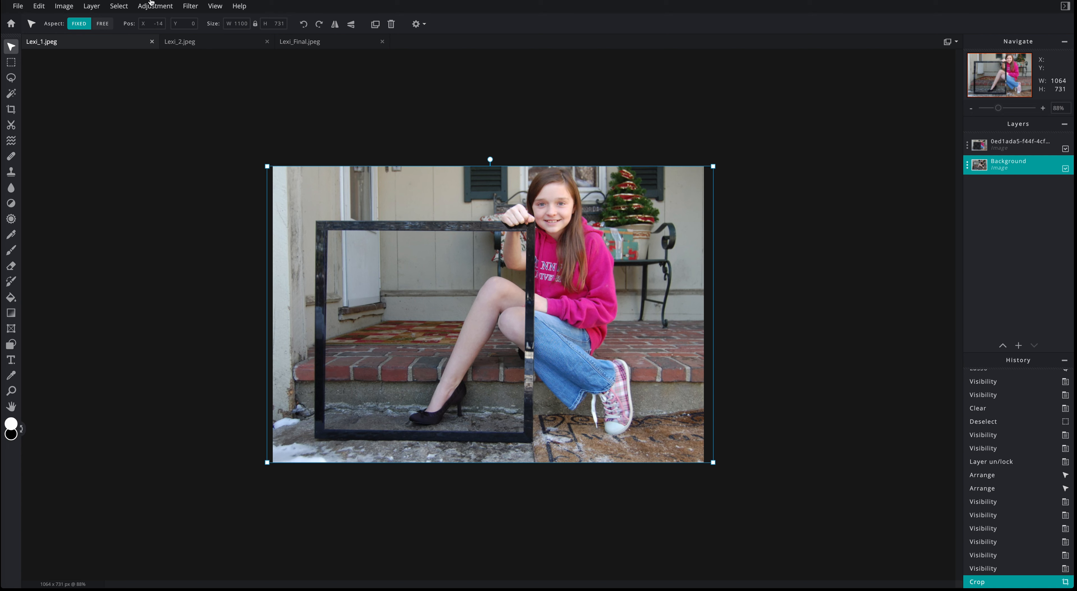
left_click(154, 6)
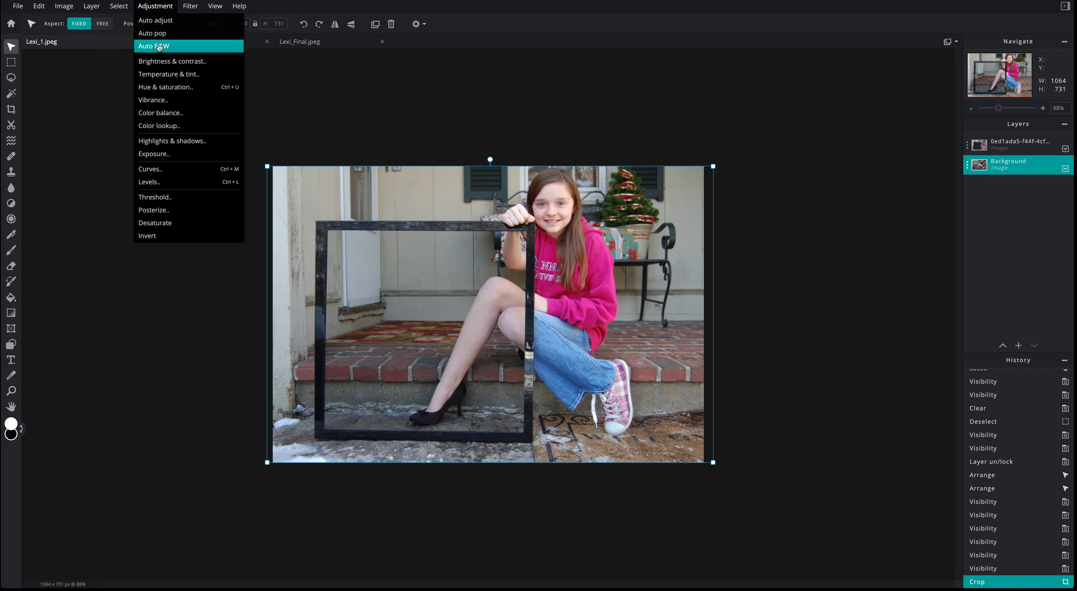
left_click(159, 47)
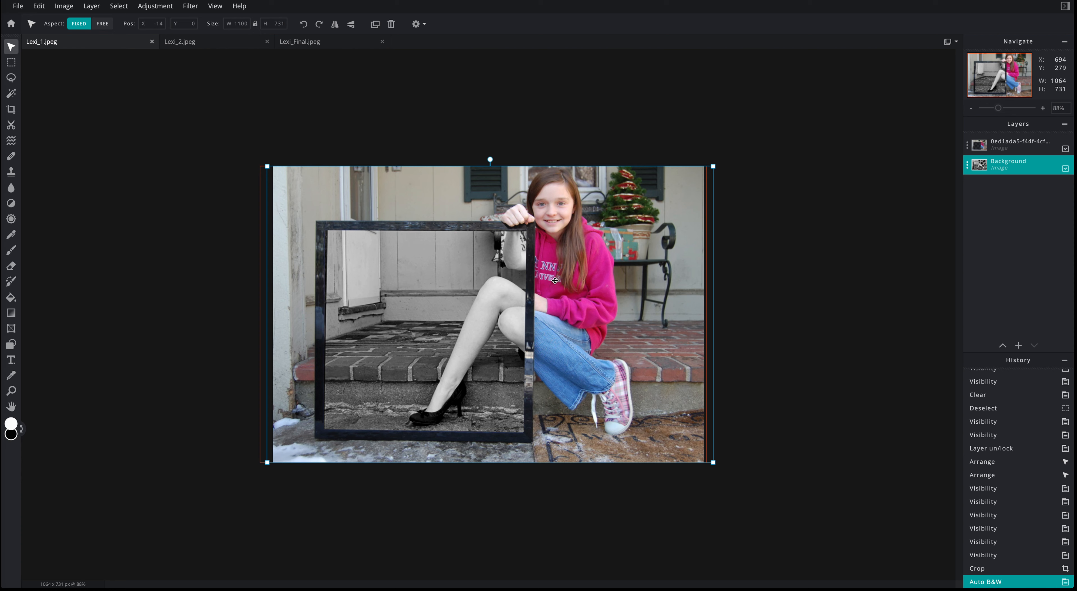
left_click(796, 199)
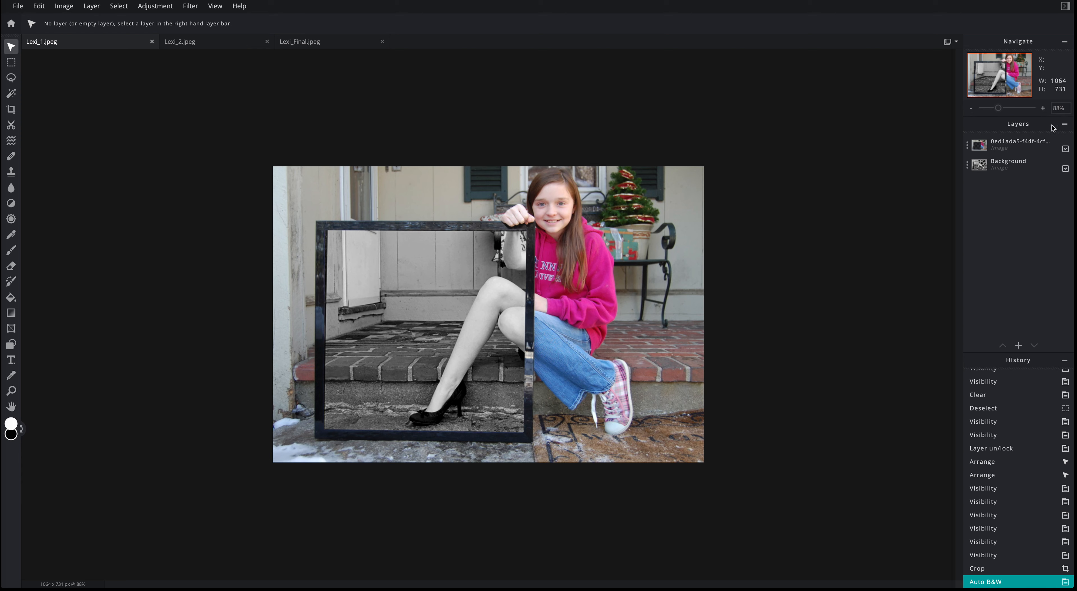
Flatten the image and save it as a high-quality JPG named Lexi_Final_2, closing the save dialog when done.
left_click(92, 7)
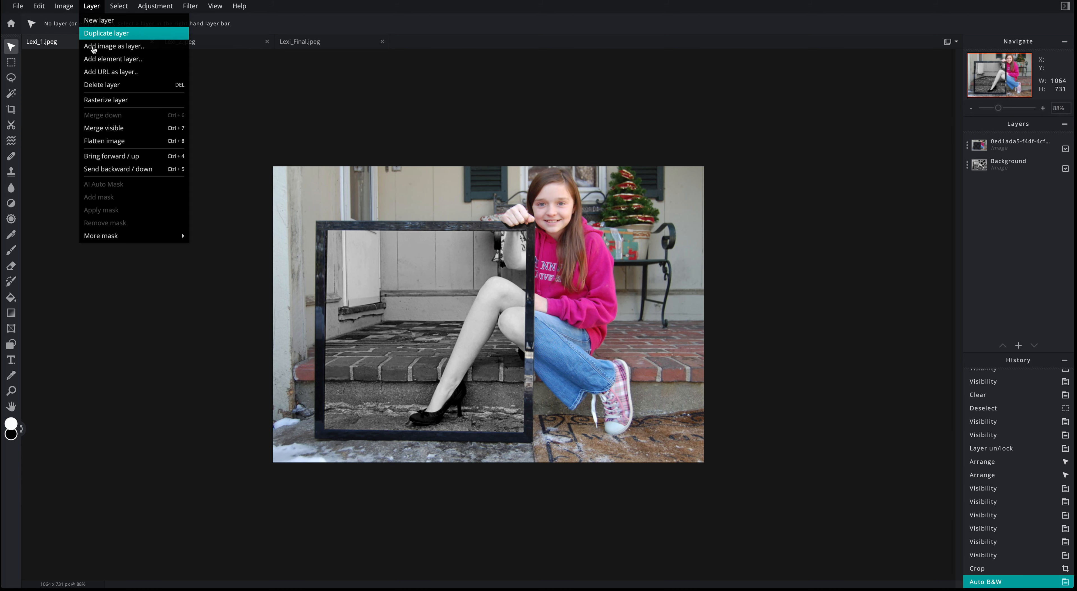
left_click(111, 142)
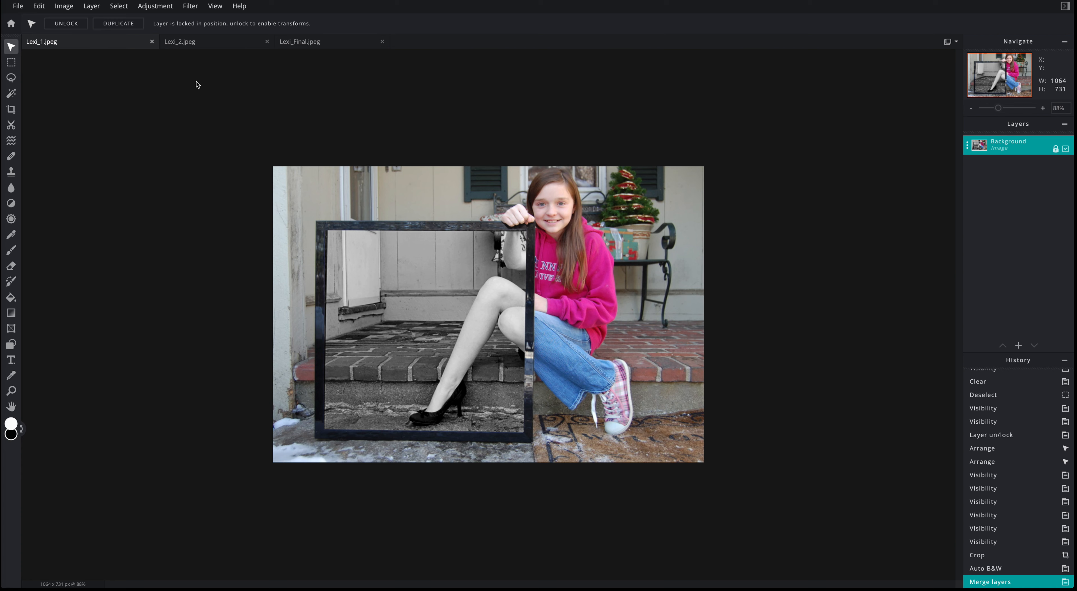
left_click(18, 6)
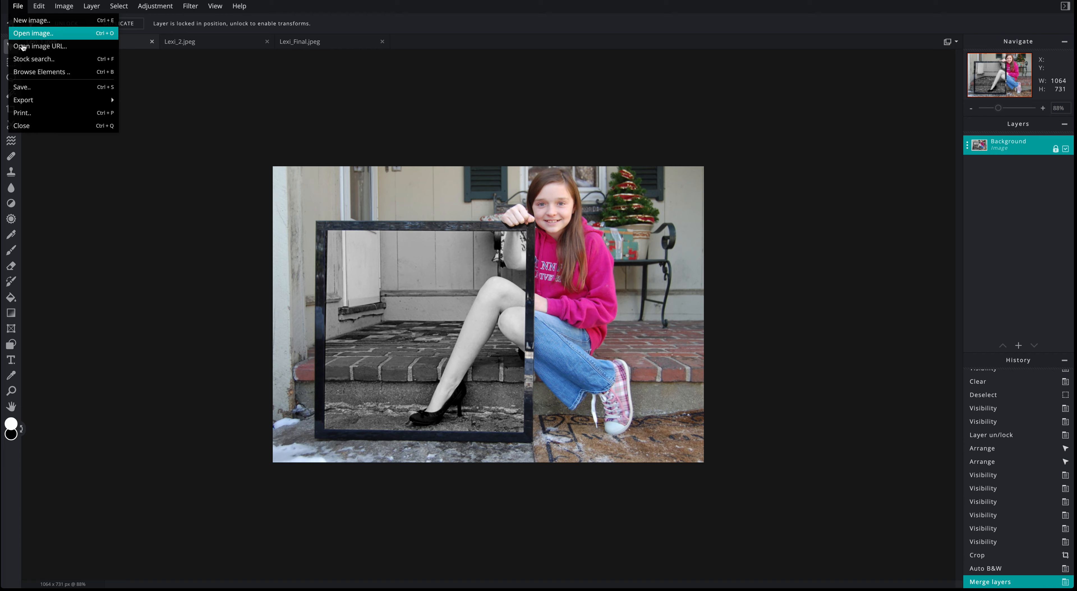
left_click(25, 87)
left_click(562, 253)
key("BackSpace")
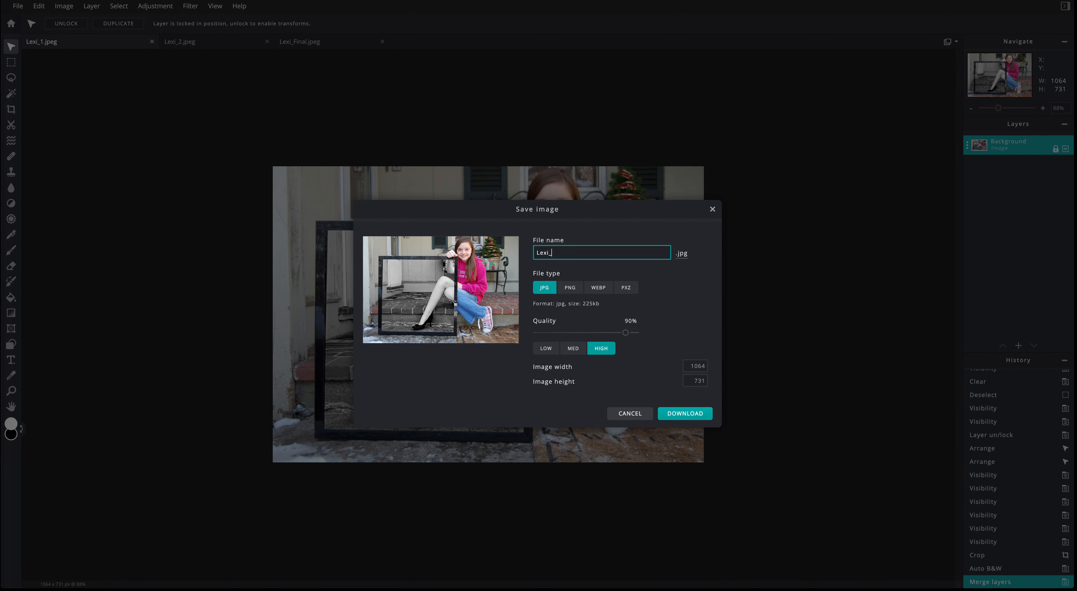
type("Final_2")
left_click(683, 414)
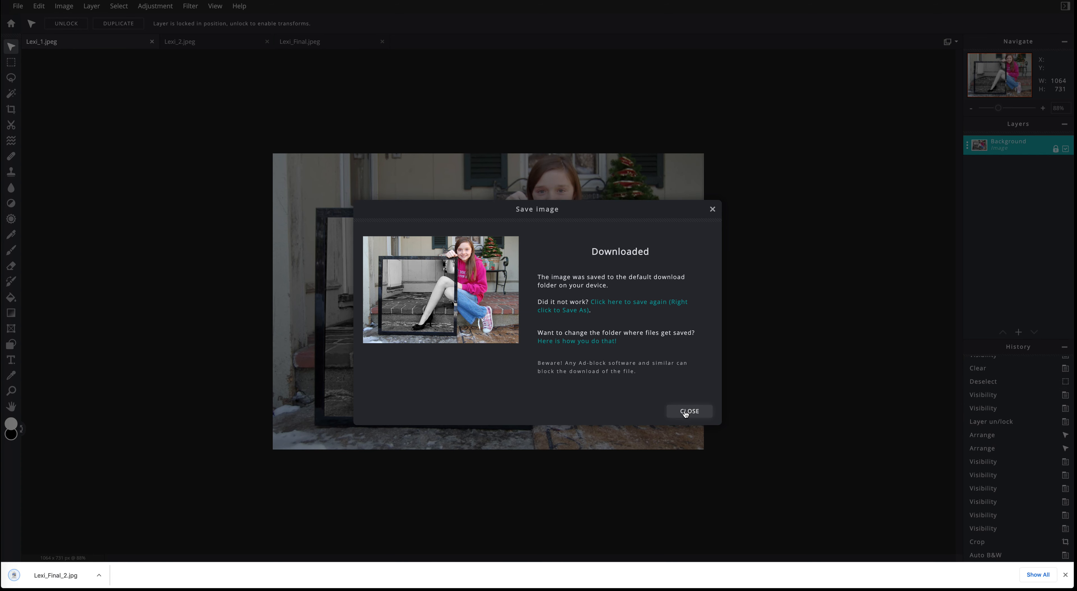
left_click(690, 411)
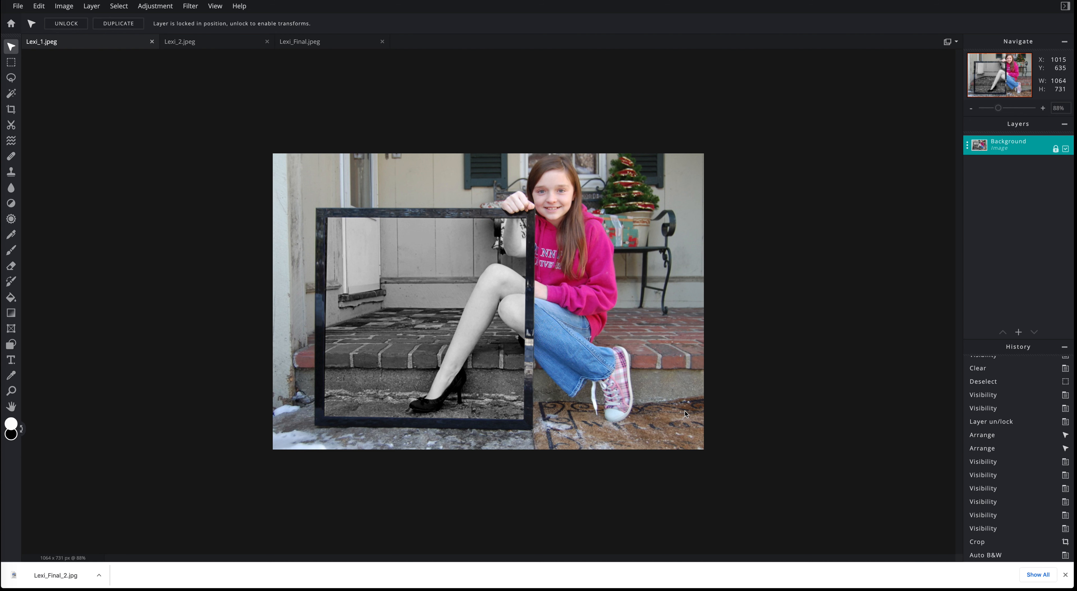